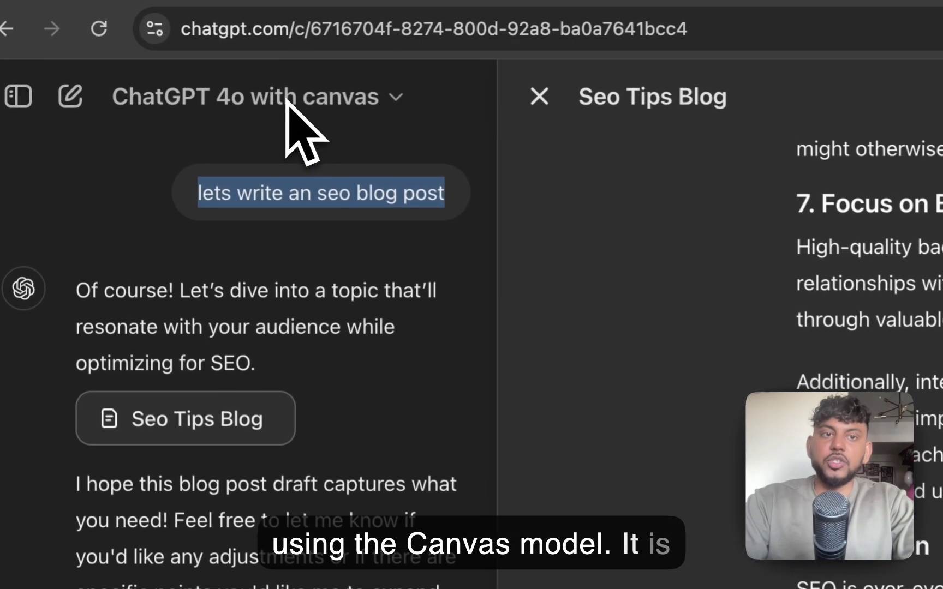
Step: Keep the canvas-enabled GPT-4o model and highlight the original blog post request and canvas title
{"action": "left_click", "coordinate": [162, 79]}
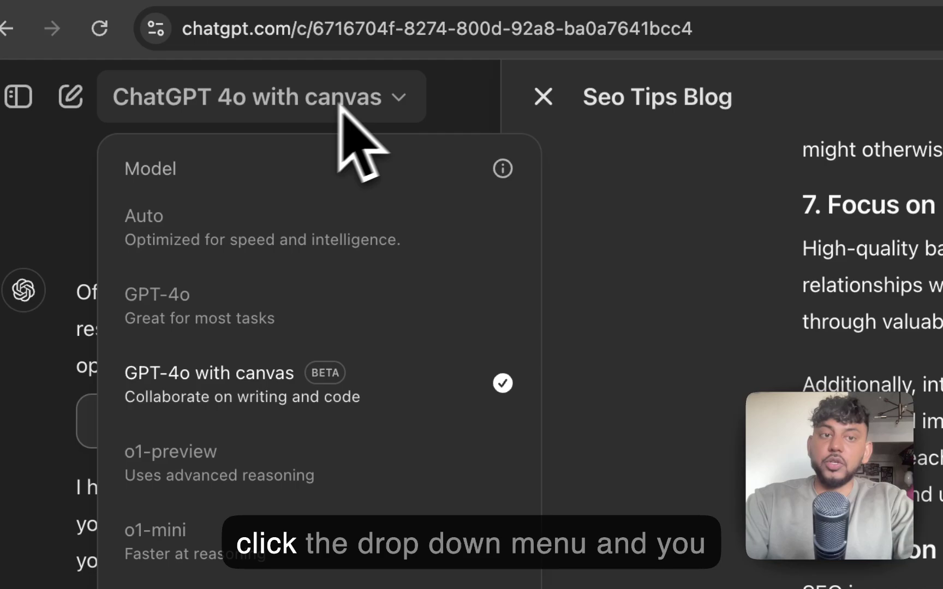
{"action": "left_click", "coordinate": [500, 381]}
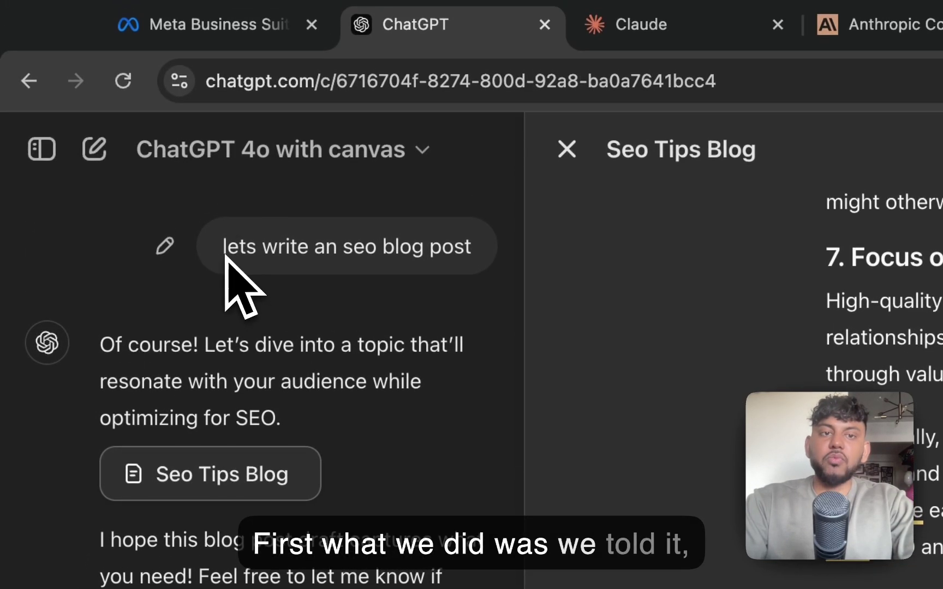
{"action": "left_click_drag", "start_coordinate": [207, 152], "coordinate": [369, 154]}
{"action": "left_click_drag", "start_coordinate": [385, 255], "coordinate": [942, 305]}
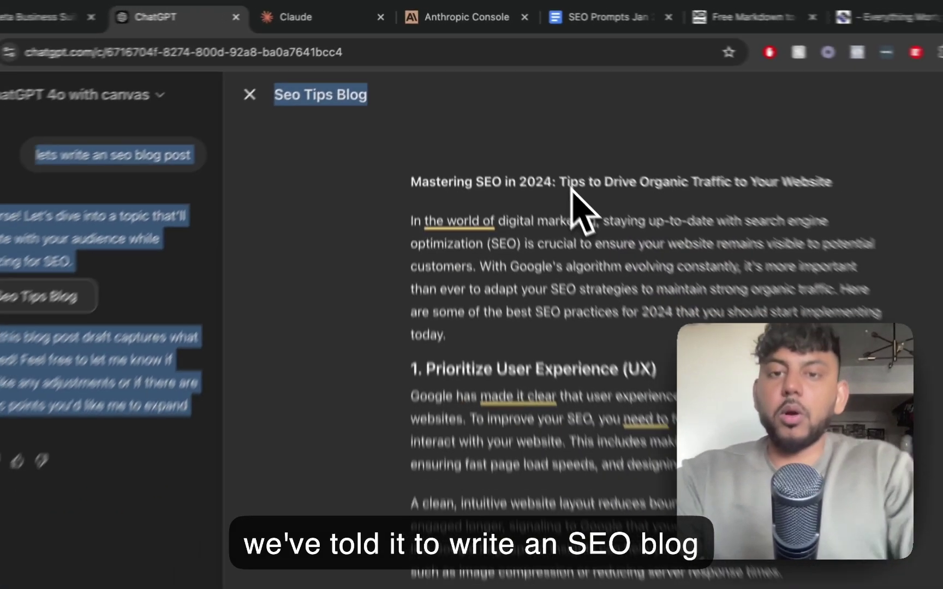
Step: Scroll the SEO Prompts doc and select the SEO writing tips paragraphs
{"action": "scroll", "coordinate": [551, 168], "scroll_direction": "down", "scroll_amount": 3}
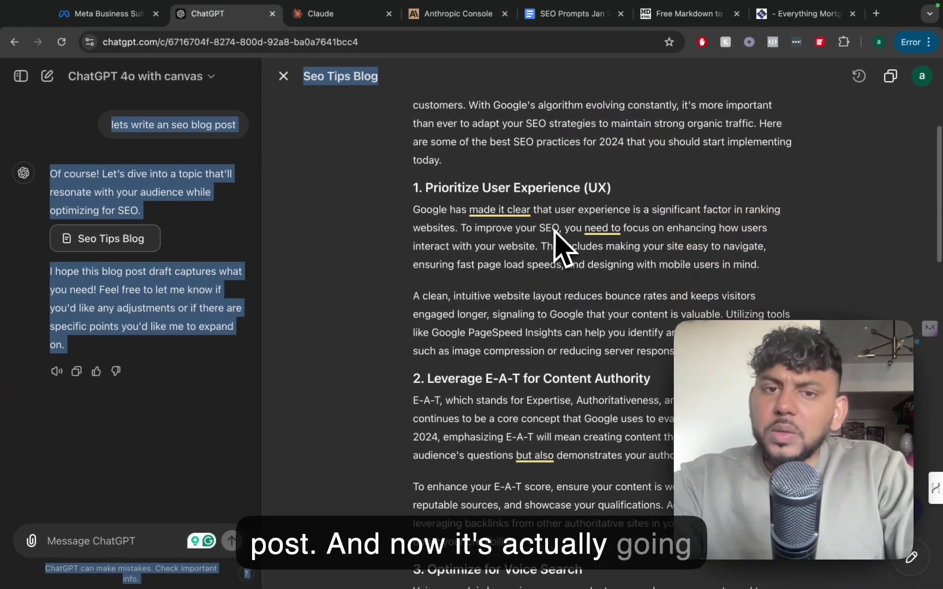
{"action": "scroll", "coordinate": [555, 232], "scroll_direction": "down", "scroll_amount": 7}
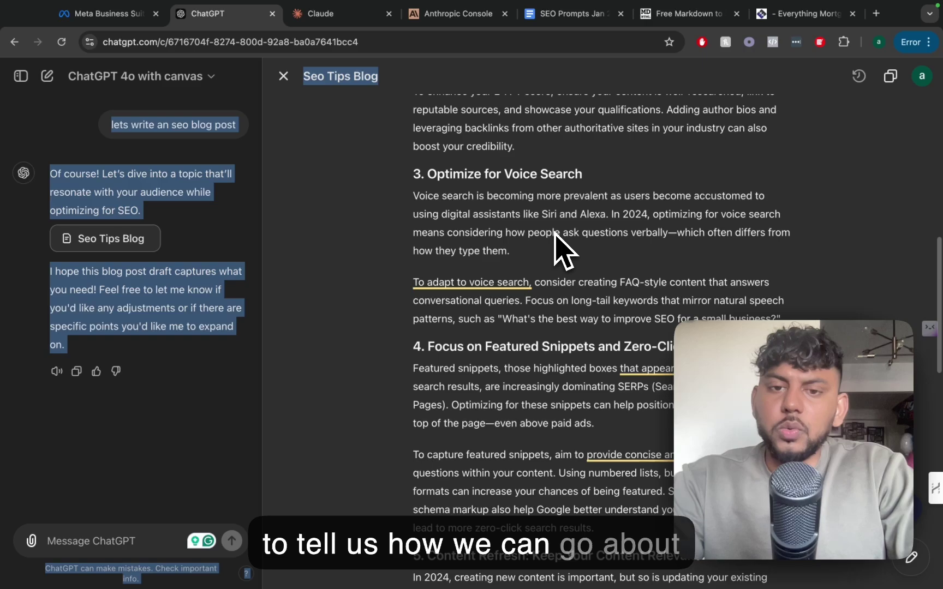
{"action": "scroll", "coordinate": [555, 232], "scroll_direction": "down", "scroll_amount": 6}
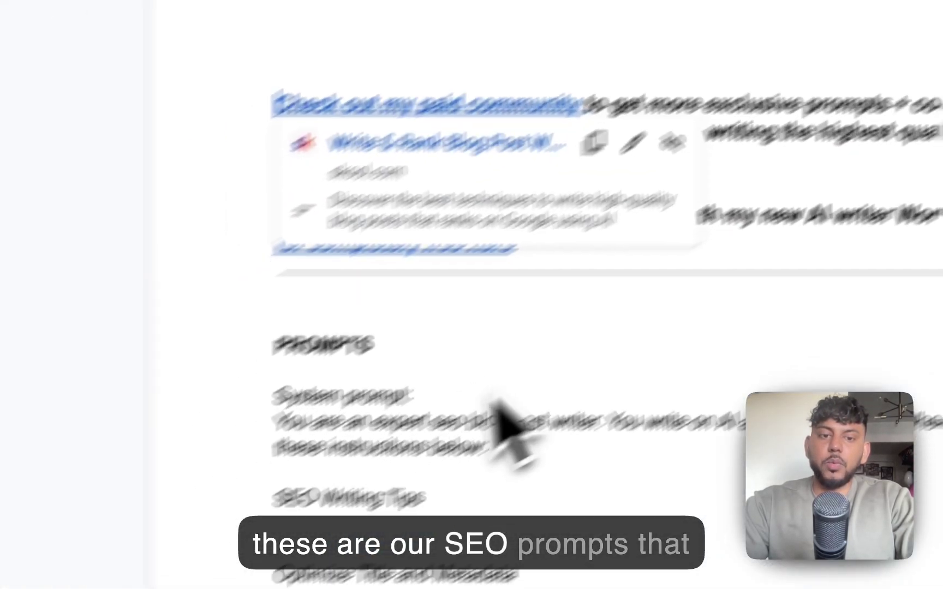
{"action": "scroll", "coordinate": [562, 445], "scroll_direction": "down", "scroll_amount": 15}
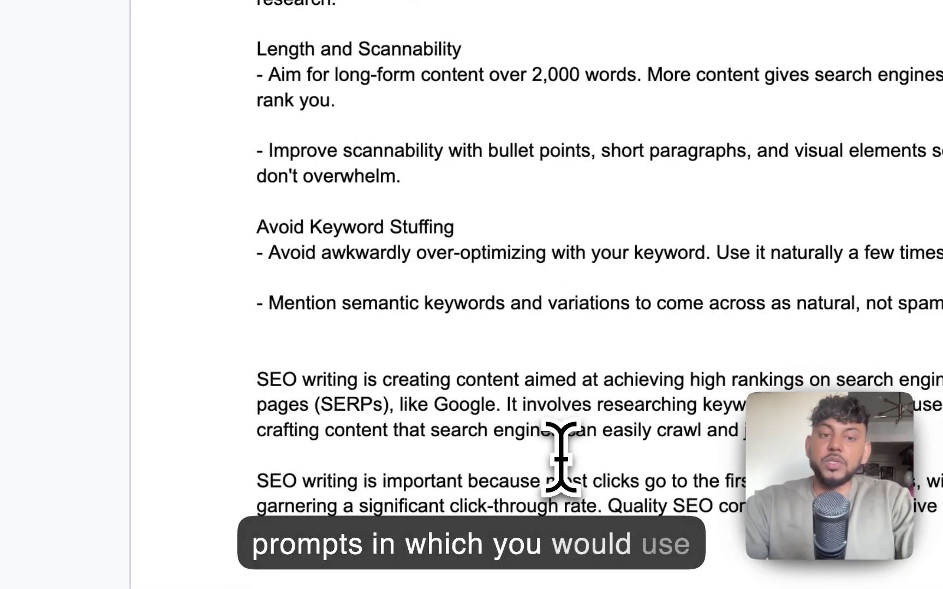
{"action": "scroll", "coordinate": [562, 455], "scroll_direction": "down", "scroll_amount": 20}
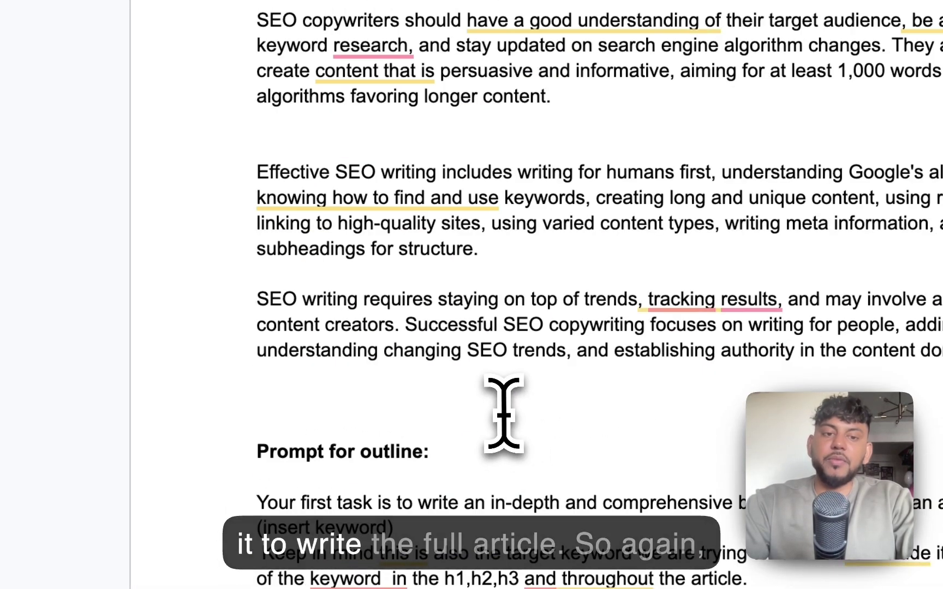
{"action": "left_click_drag", "start_coordinate": [500, 398], "coordinate": [564, 175]}
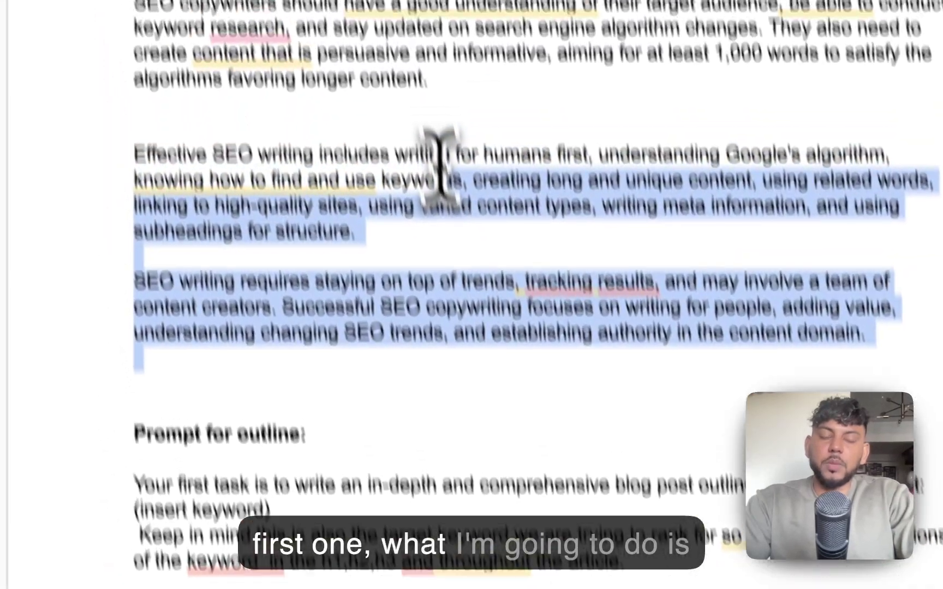
{"action": "scroll", "coordinate": [440, 158], "scroll_direction": "up", "scroll_amount": 20}
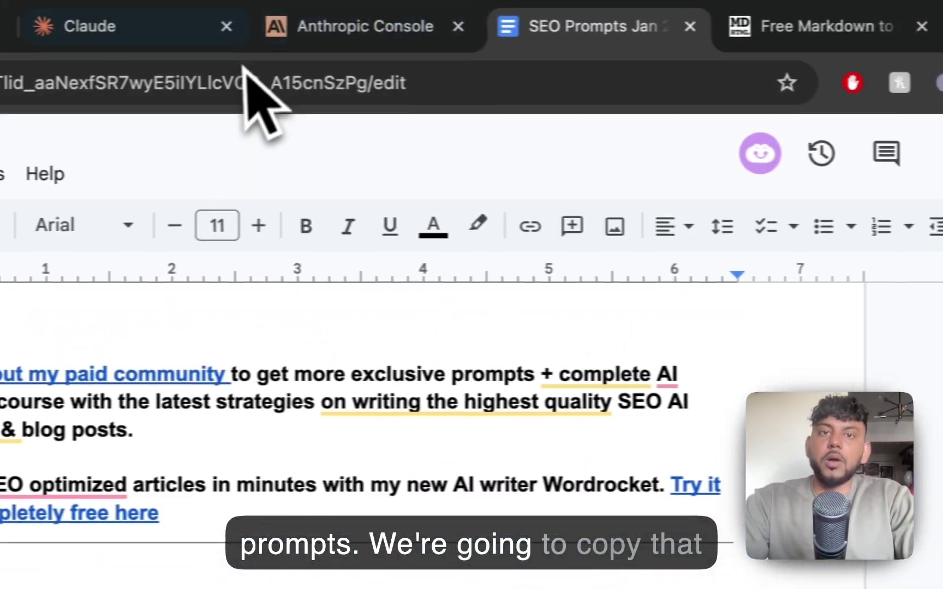
Step: Send 'when wriitng follow these instructions' with the SEO tips to the ChatGPT conversation
{"action": "left_click", "coordinate": [316, 30]}
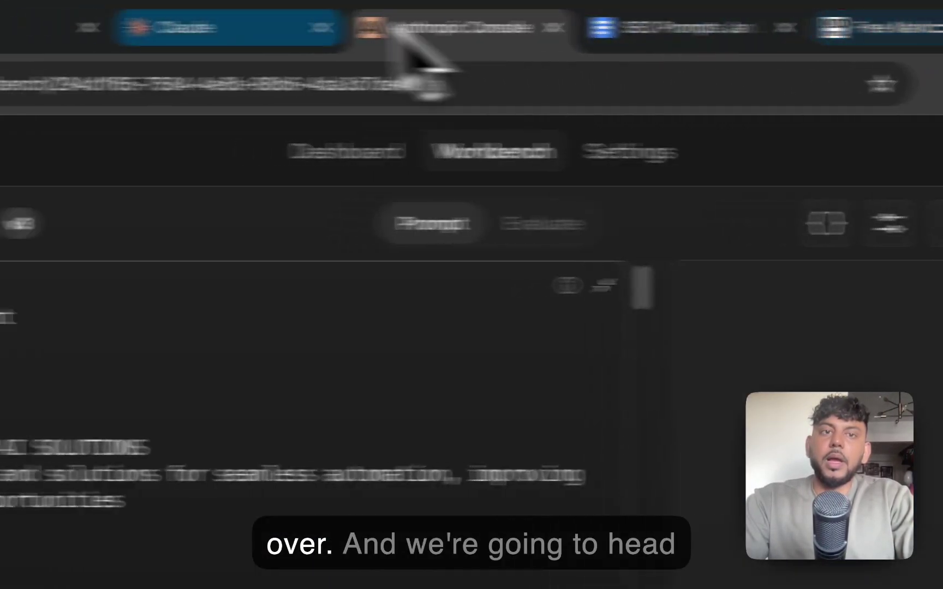
{"action": "left_click", "coordinate": [281, 34]}
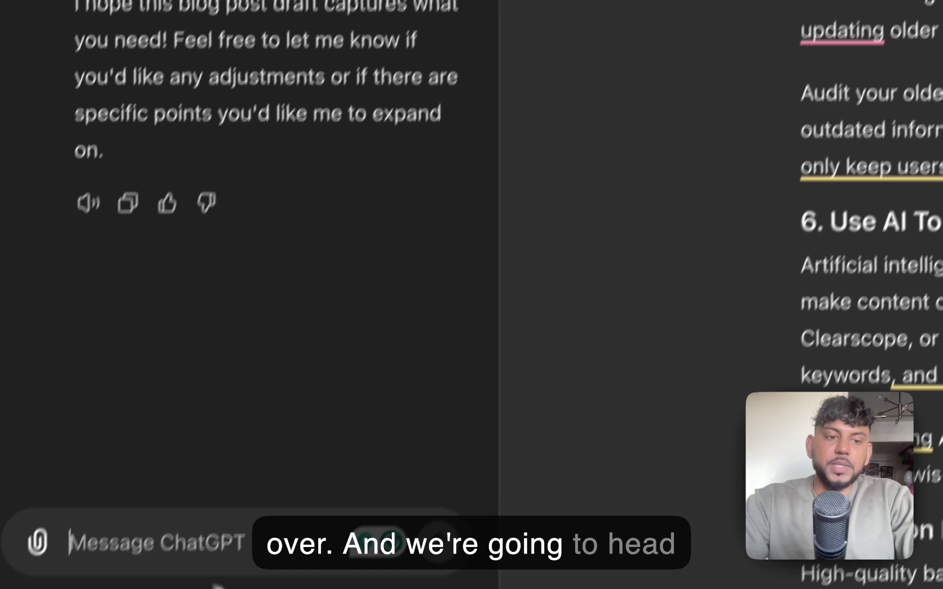
{"action": "type", "text": "when wri"}
{"action": "type", "text": "itng follow the"}
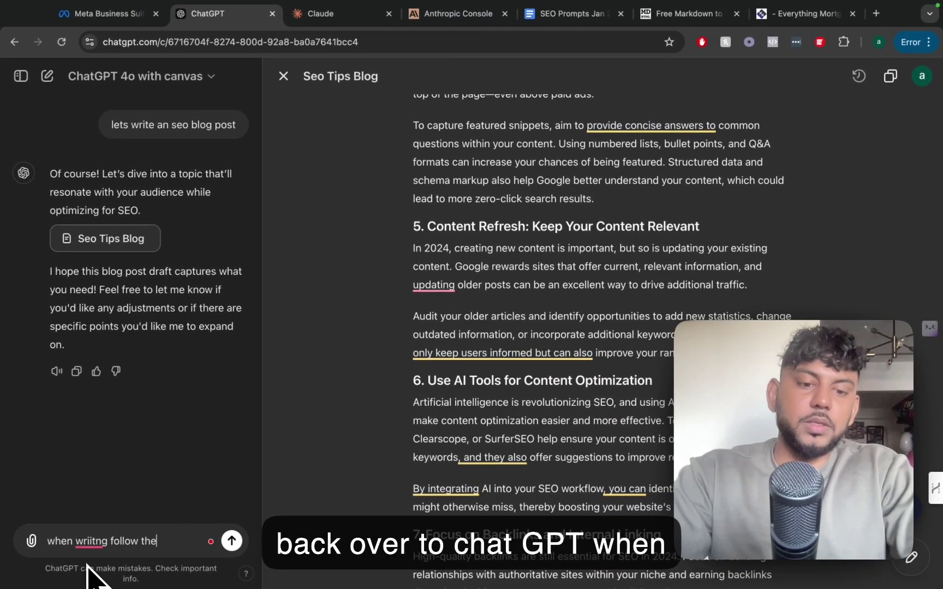
{"action": "type", "text": "se instructions"}
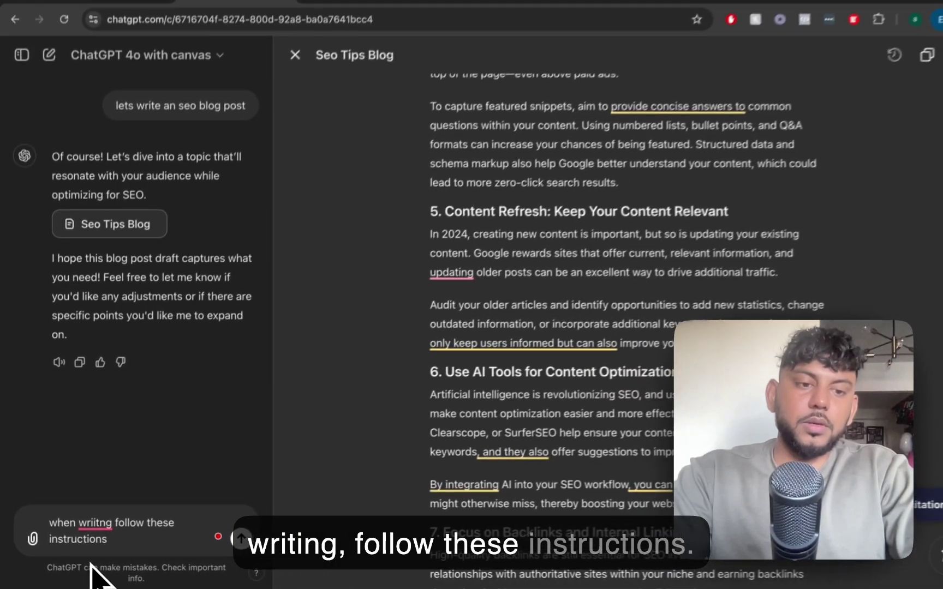
{"action": "key", "text": "Return"}
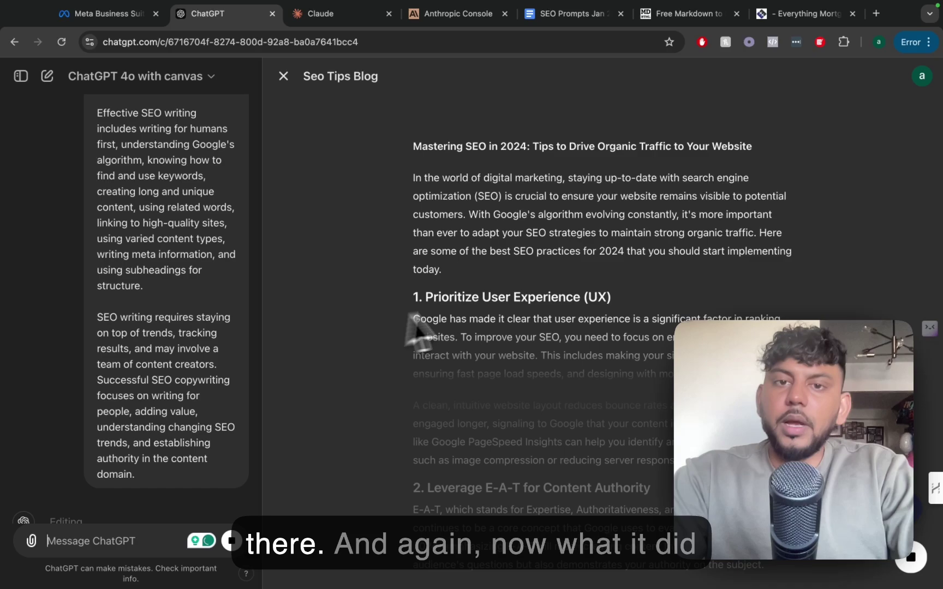
Step: Scroll through the revised Seo Tips Blog canvas down to the new Meta Title and Description
{"action": "scroll", "coordinate": [172, 218], "scroll_direction": "down", "scroll_amount": 2}
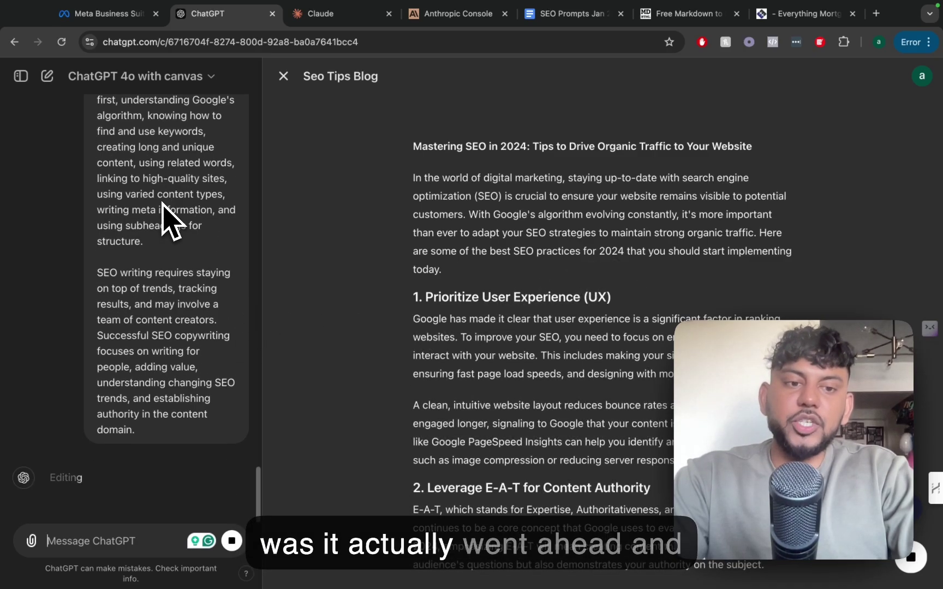
{"action": "scroll", "coordinate": [542, 217], "scroll_direction": "down", "scroll_amount": 1}
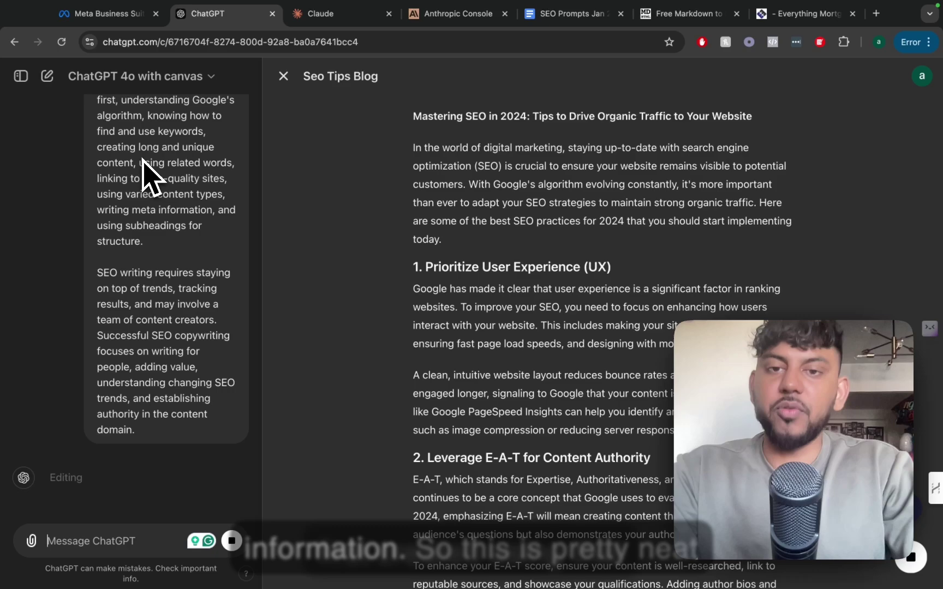
{"action": "scroll", "coordinate": [540, 233], "scroll_direction": "down", "scroll_amount": 1}
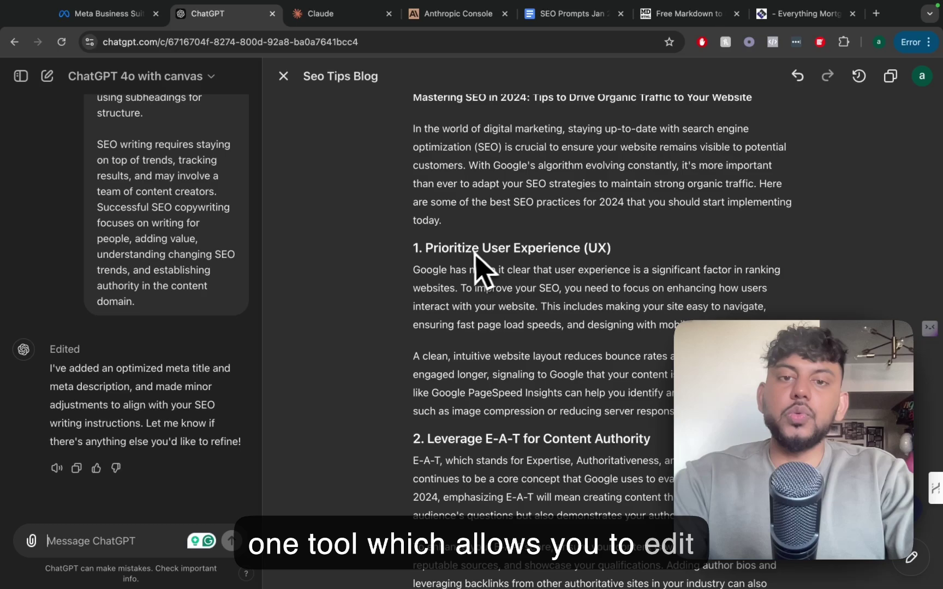
{"action": "scroll", "coordinate": [470, 254], "scroll_direction": "up", "scroll_amount": 2}
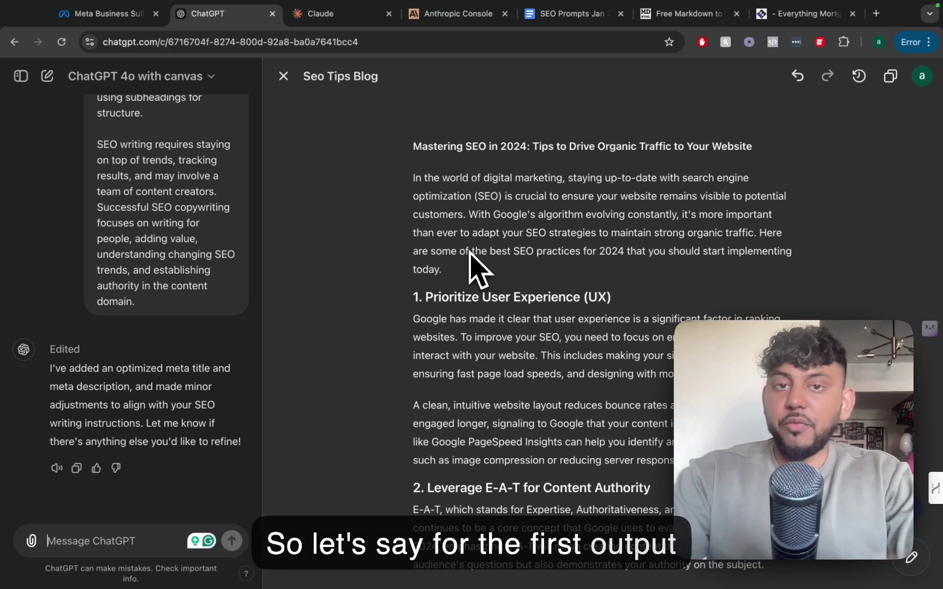
{"action": "scroll", "coordinate": [639, 264], "scroll_direction": "down", "scroll_amount": 10}
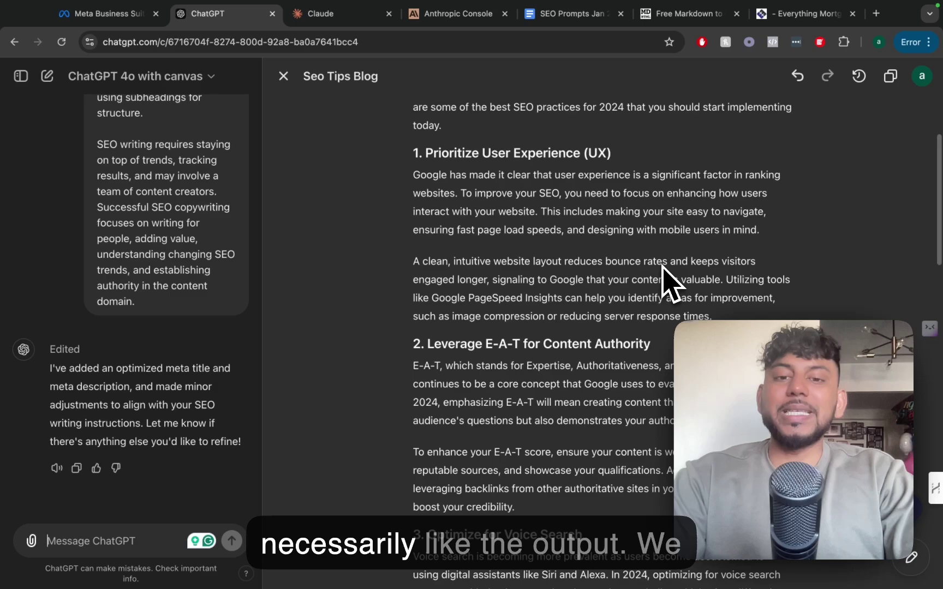
{"action": "scroll", "coordinate": [662, 265], "scroll_direction": "down", "scroll_amount": 3}
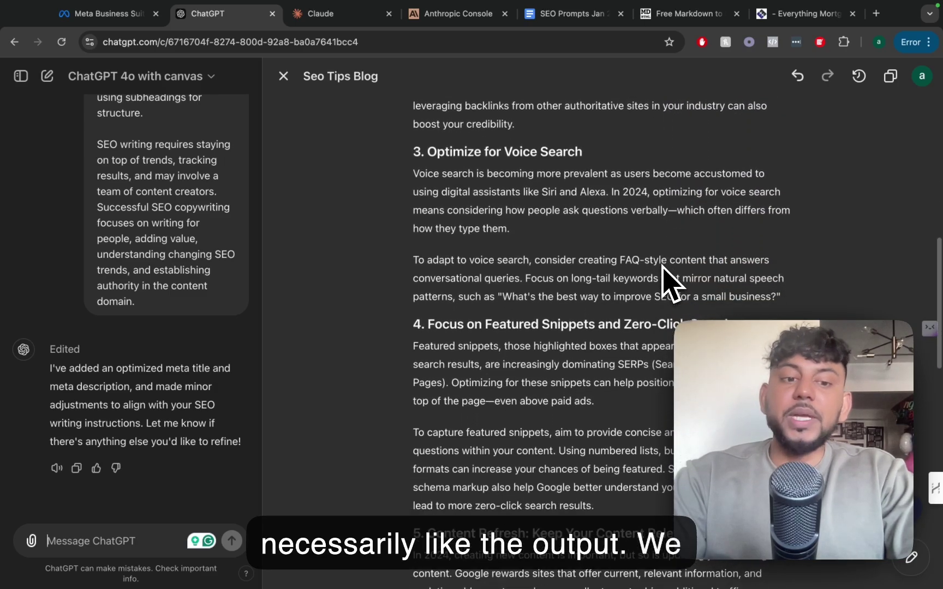
{"action": "scroll", "coordinate": [662, 265], "scroll_direction": "down", "scroll_amount": 4}
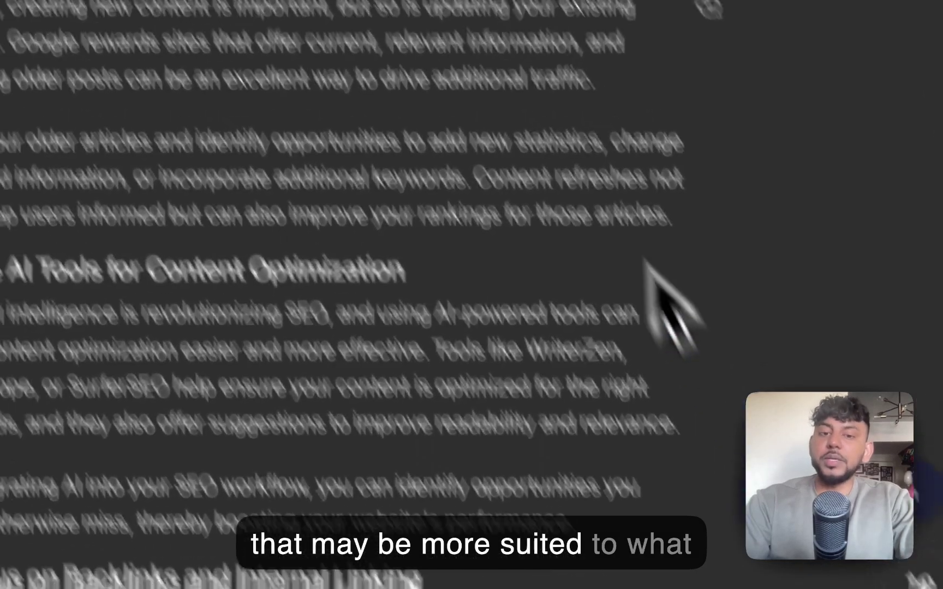
{"action": "scroll", "coordinate": [793, 562], "scroll_direction": "down", "scroll_amount": 12}
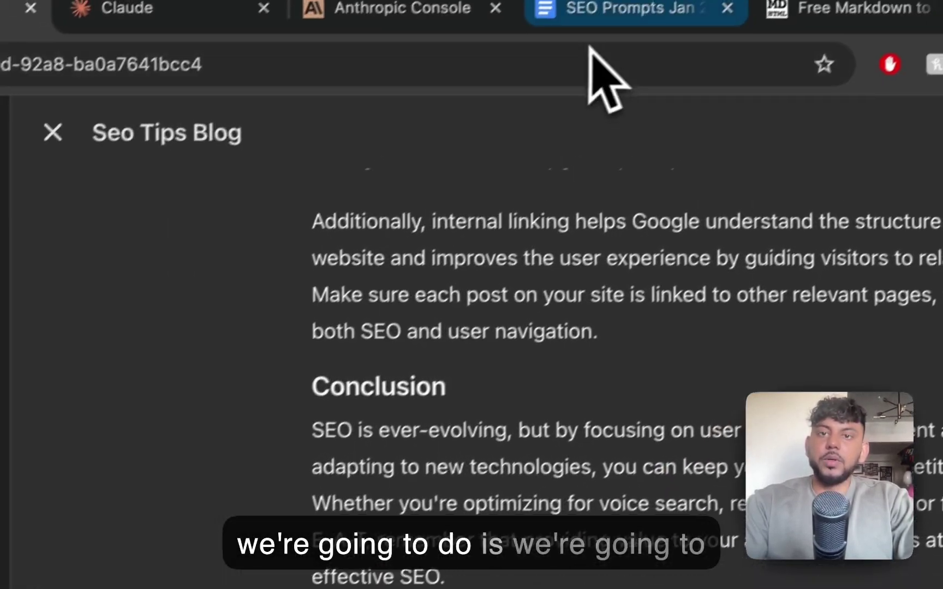
Step: Select the 'Your first task…' outline prompt paragraphs in the SEO Prompts doc
{"action": "left_click", "coordinate": [628, 11]}
{"action": "scroll", "coordinate": [543, 518], "scroll_direction": "down", "scroll_amount": 15}
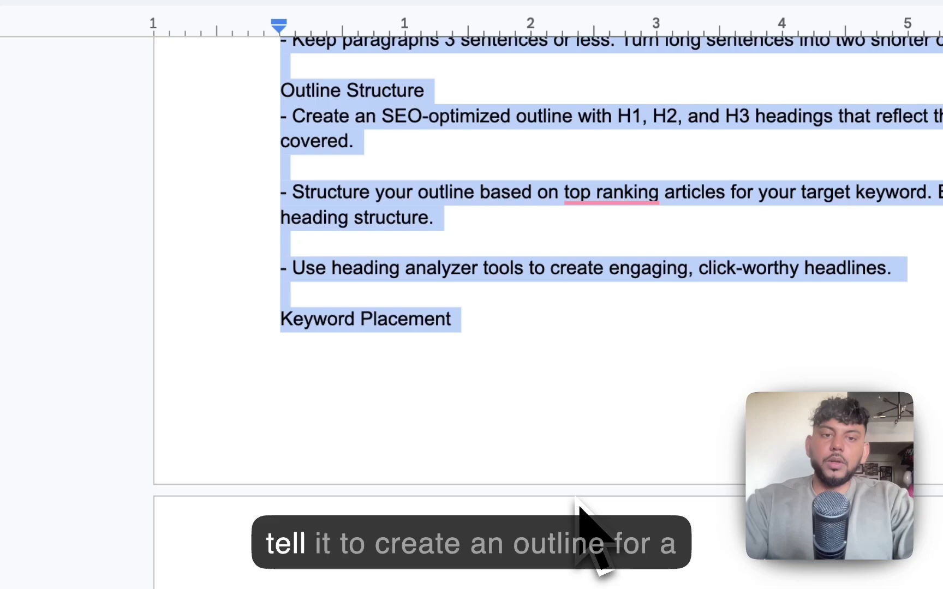
{"action": "scroll", "coordinate": [577, 493], "scroll_direction": "down", "scroll_amount": 20}
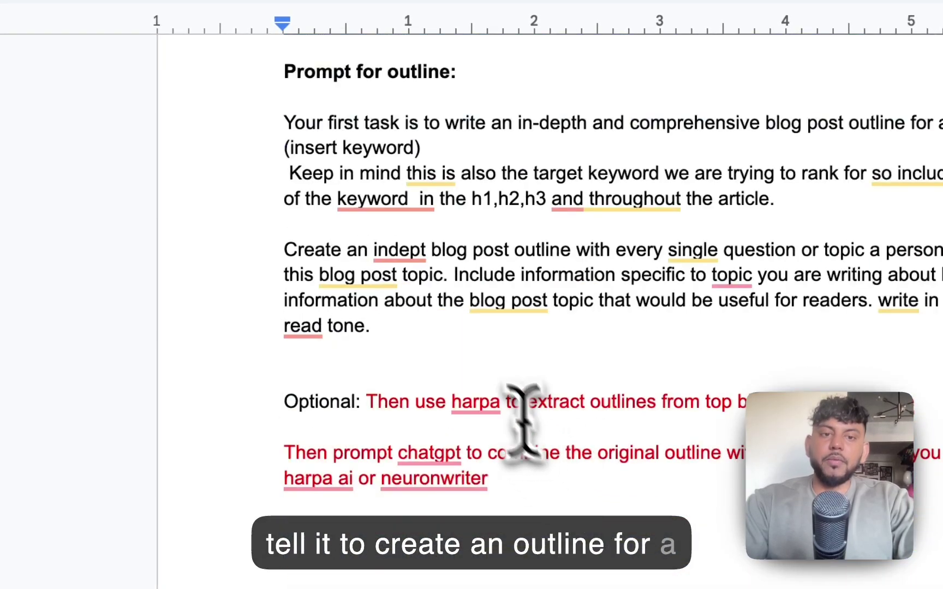
{"action": "left_click_drag", "start_coordinate": [425, 362], "coordinate": [294, 120]}
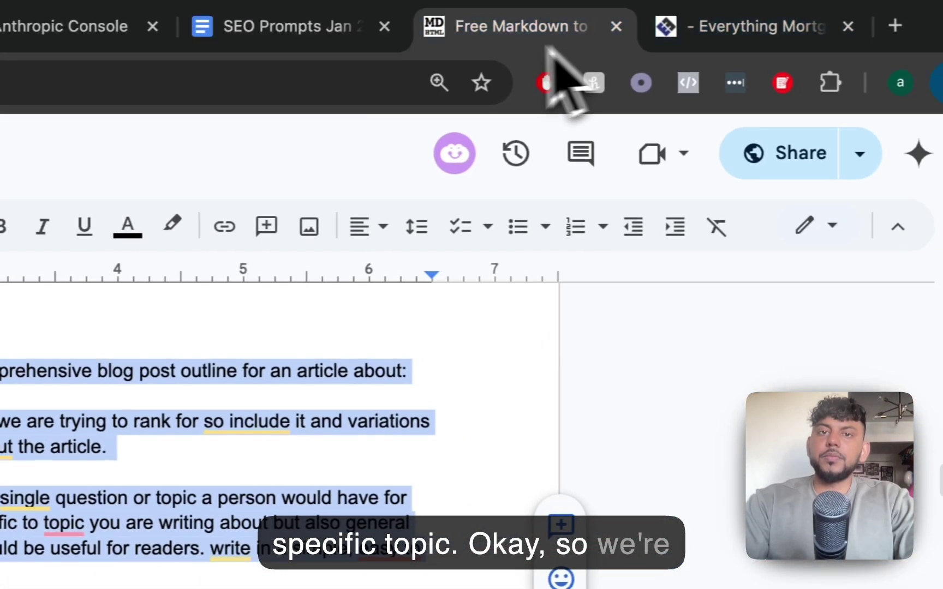
{"action": "left_click", "coordinate": [558, 74]}
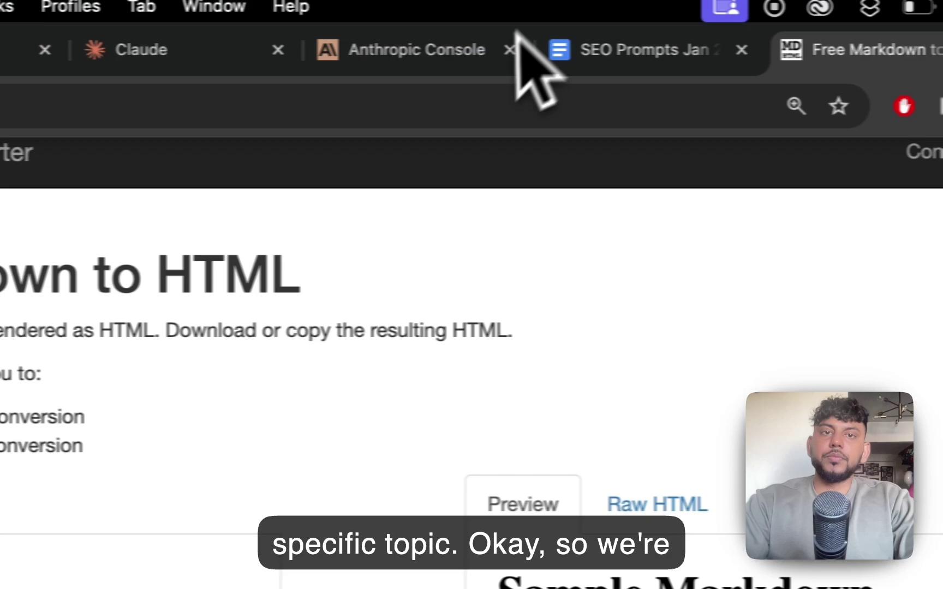
Step: Paste the outline prompt with keyword 'how to start an ai automation agency in 2024' and send it
{"action": "left_click", "coordinate": [441, 57]}
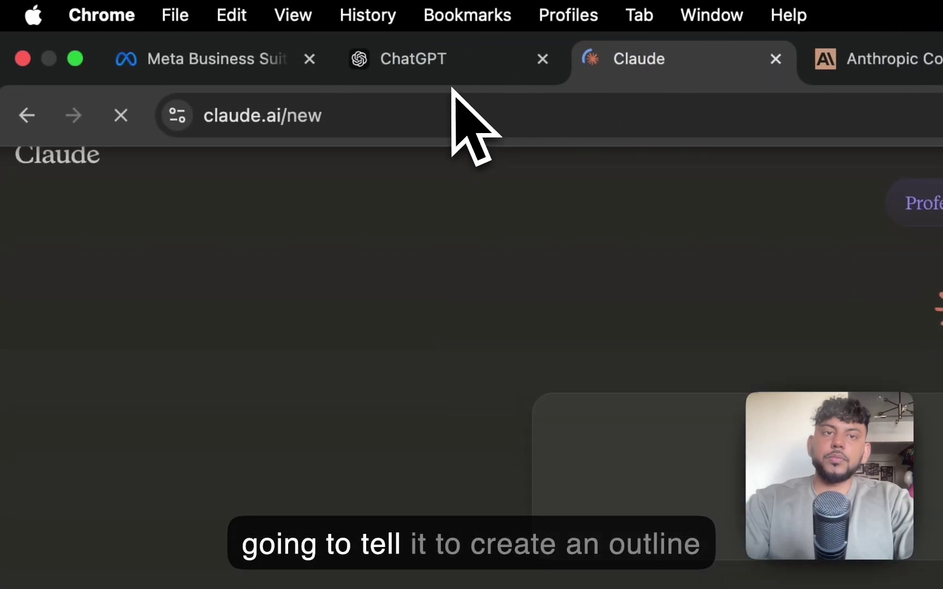
{"action": "left_click", "coordinate": [450, 68]}
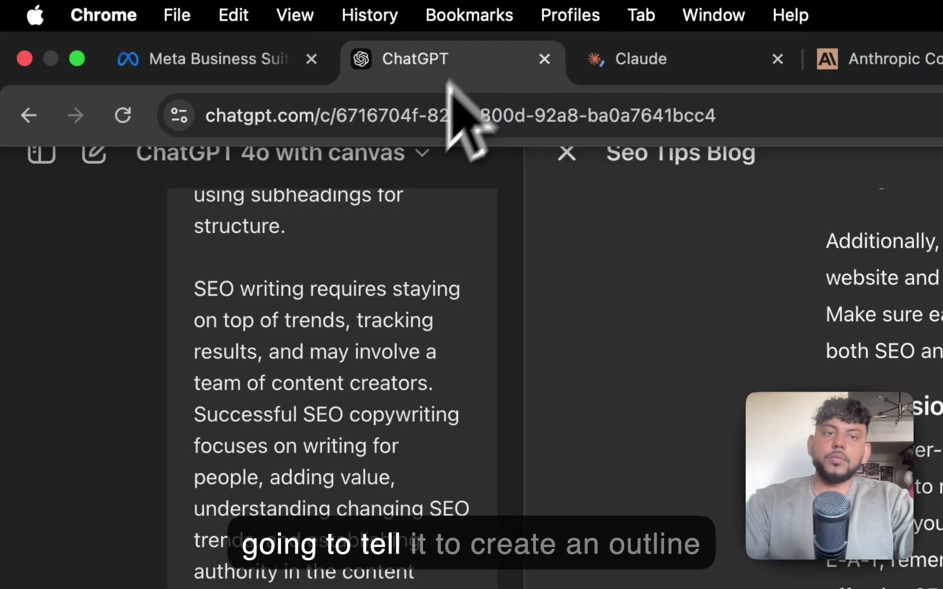
{"action": "left_click", "coordinate": [183, 510]}
{"action": "key", "text": "super+v"}
{"action": "scroll", "coordinate": [290, 379], "scroll_direction": "down", "scroll_amount": 4}
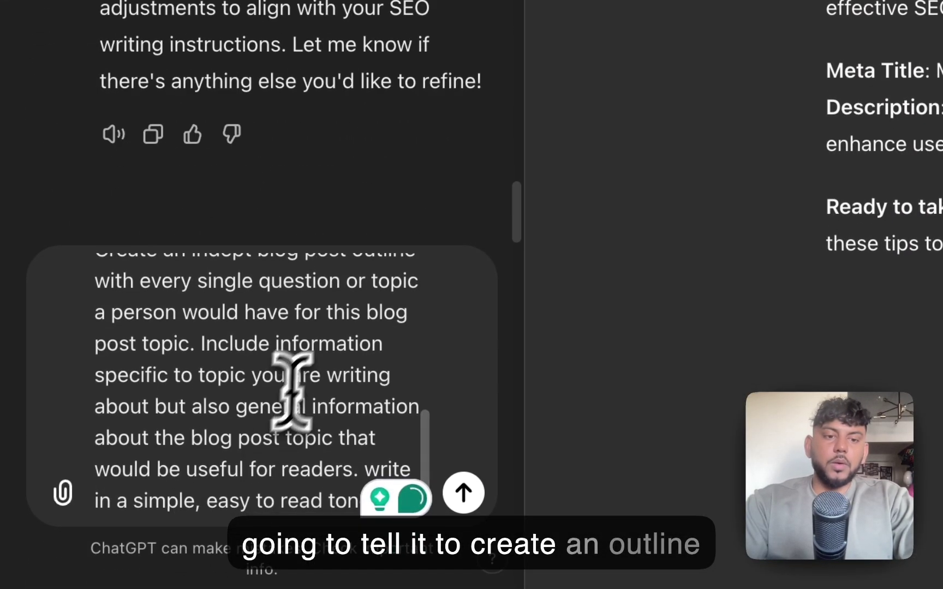
{"action": "scroll", "coordinate": [282, 394], "scroll_direction": "down", "scroll_amount": 1}
{"action": "scroll", "coordinate": [244, 391], "scroll_direction": "up", "scroll_amount": 5}
{"action": "scroll", "coordinate": [237, 395], "scroll_direction": "up", "scroll_amount": 4}
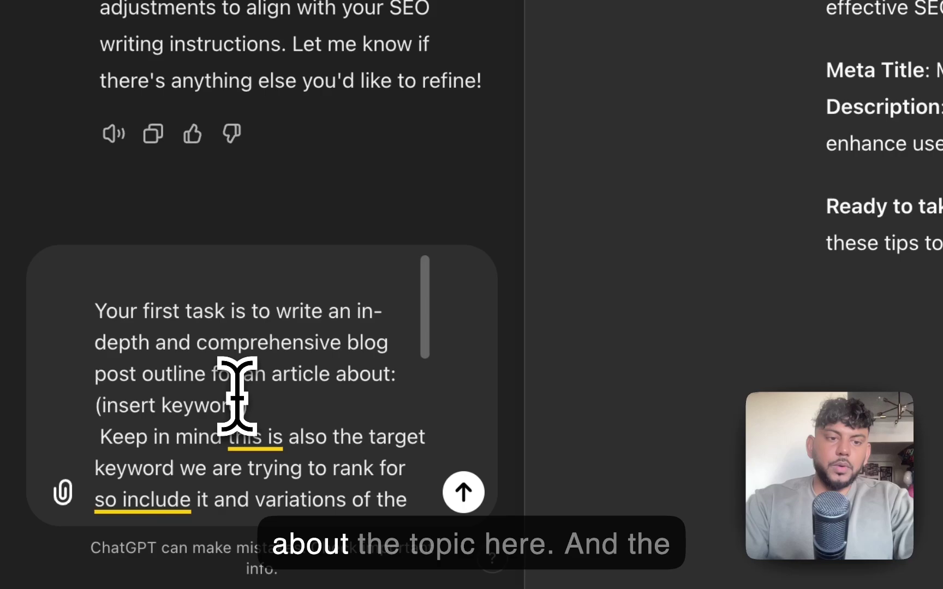
{"action": "scroll", "coordinate": [247, 377], "scroll_direction": "down", "scroll_amount": 1}
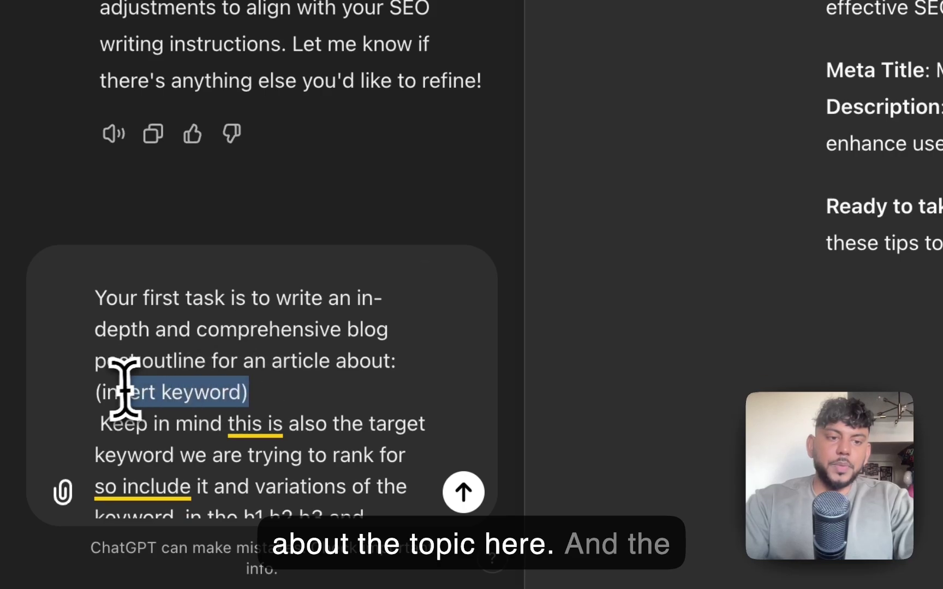
{"action": "key", "text": "BackSpace"}
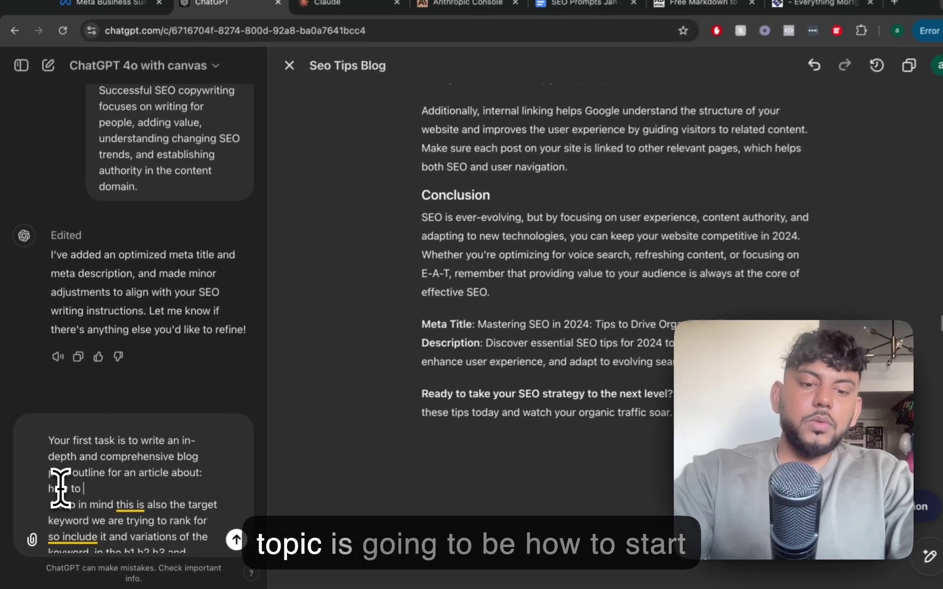
{"action": "type", "text": "how to start an ai"}
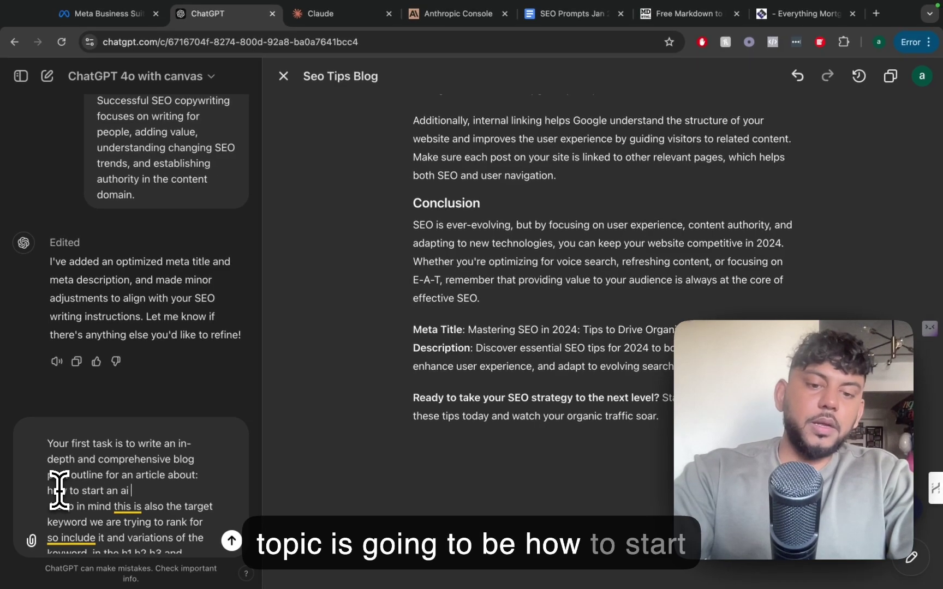
{"action": "type", "text": " au"}
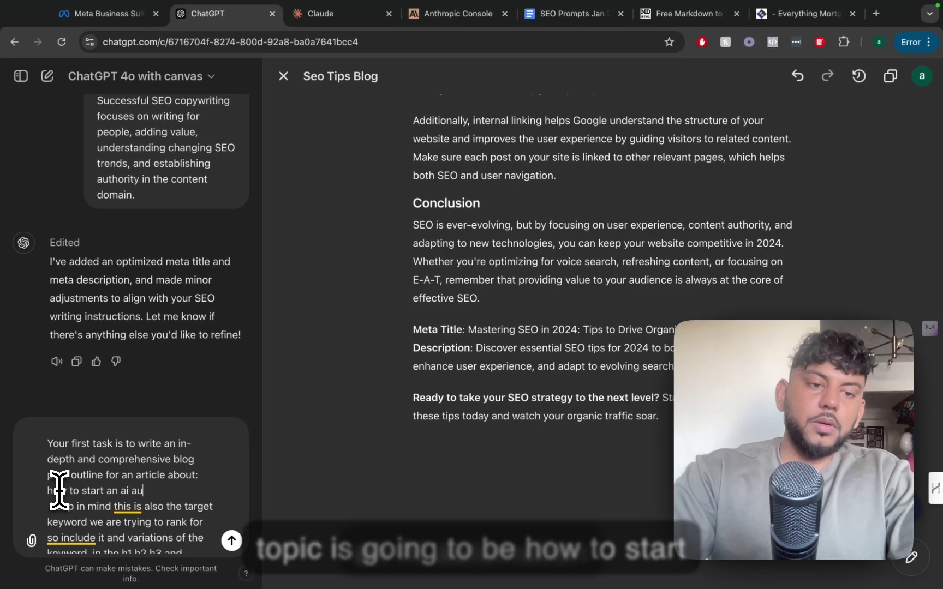
{"action": "type", "text": "tomation "}
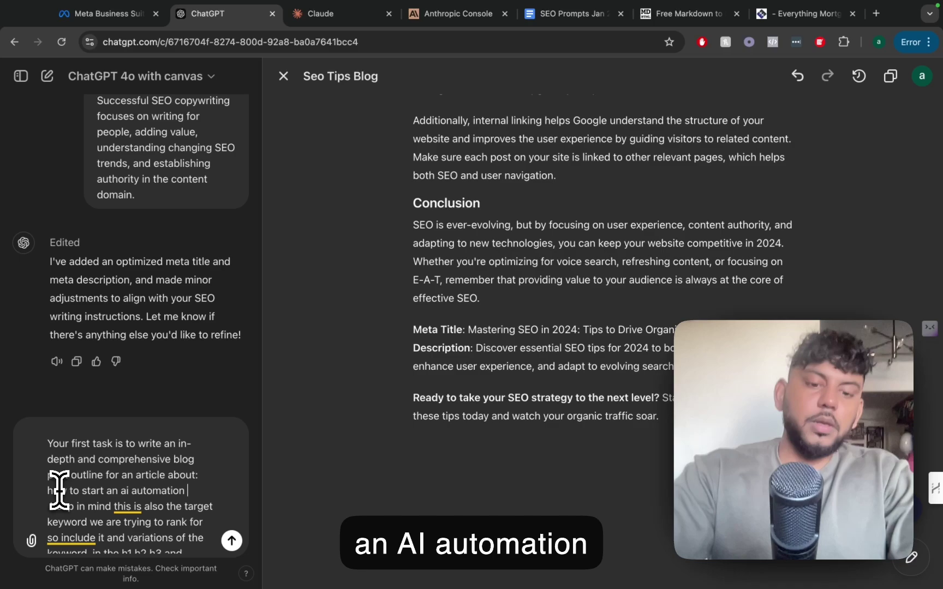
{"action": "type", "text": "agency in 2024"}
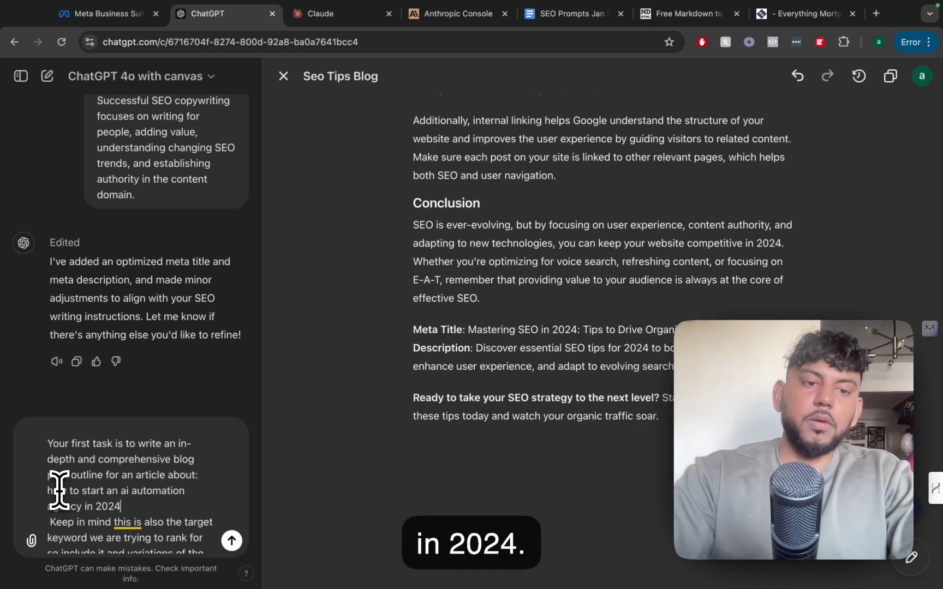
{"action": "key", "text": "Return"}
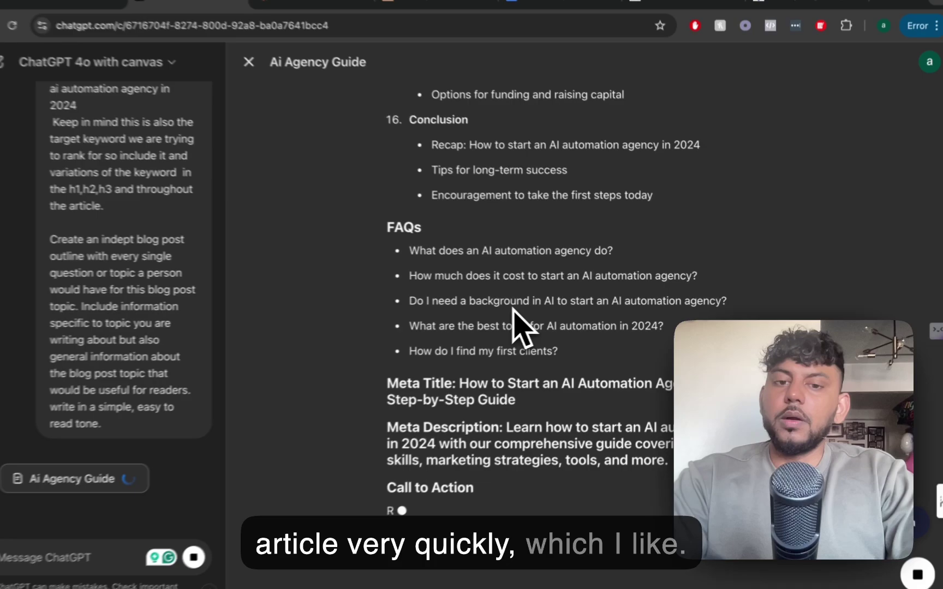
Step: Review the Ai Agency Guide outline from its opening paragraph down to the FAQs and Meta Title
{"action": "scroll", "coordinate": [534, 325], "scroll_direction": "up", "scroll_amount": 10}
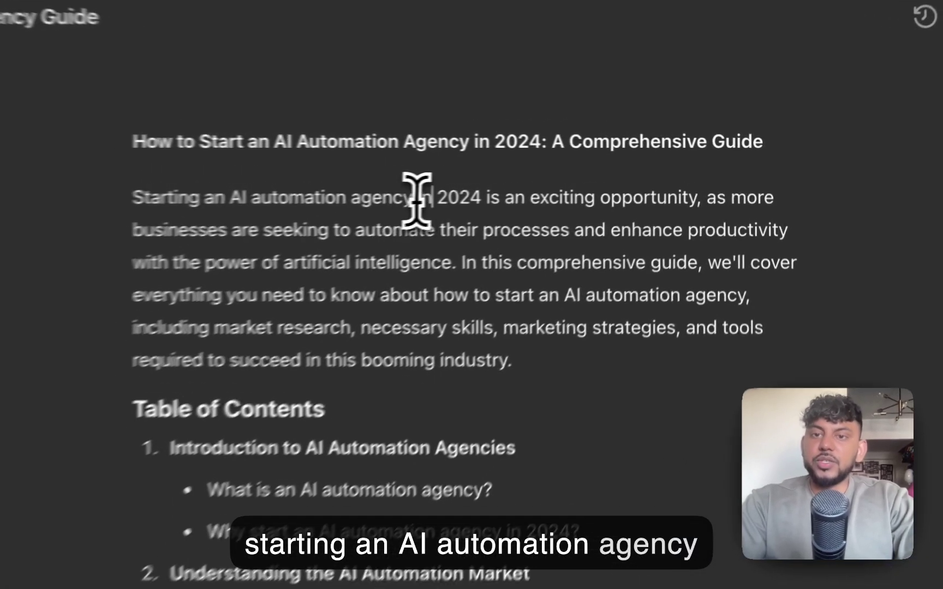
{"action": "triple_click", "coordinate": [568, 178]}
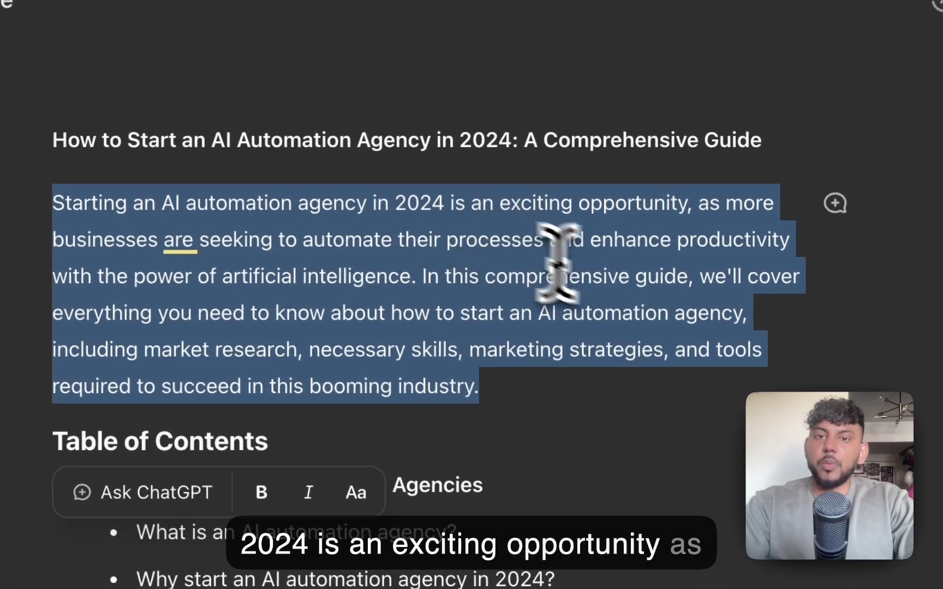
{"action": "left_click", "coordinate": [568, 386]}
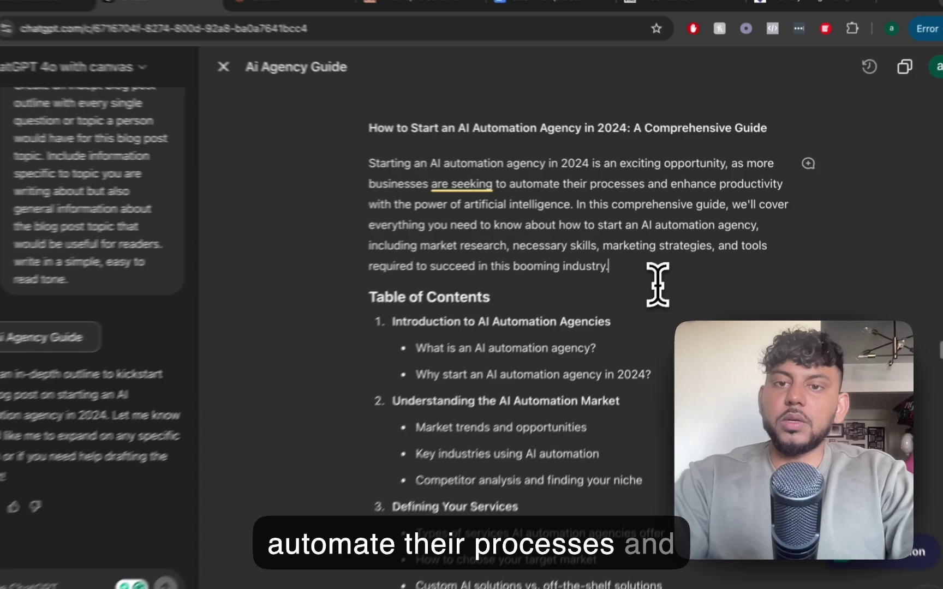
{"action": "scroll", "coordinate": [669, 270], "scroll_direction": "down", "scroll_amount": 5}
{"action": "scroll", "coordinate": [670, 270], "scroll_direction": "down", "scroll_amount": 3}
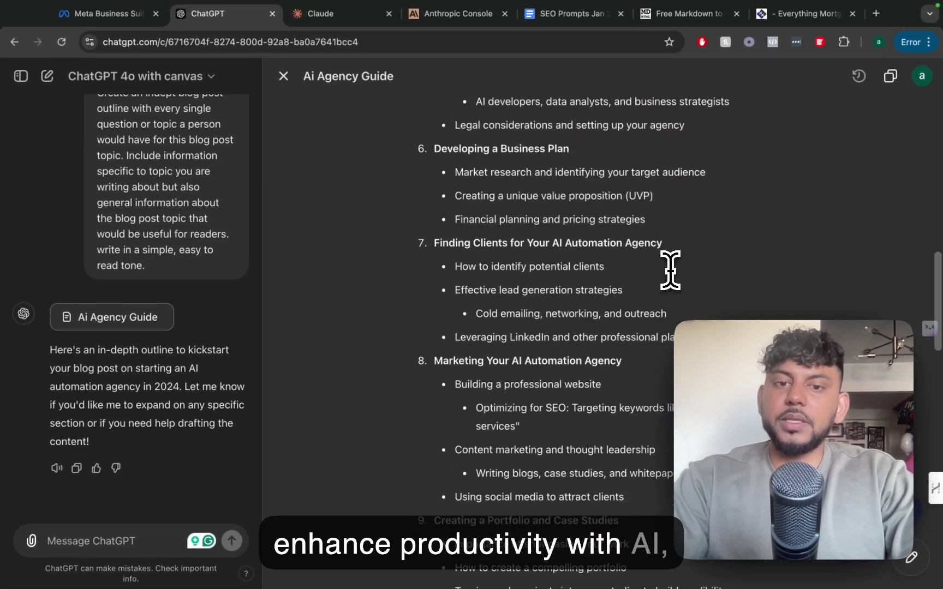
{"action": "scroll", "coordinate": [670, 270], "scroll_direction": "down", "scroll_amount": 10}
{"action": "scroll", "coordinate": [670, 270], "scroll_direction": "down", "scroll_amount": 6}
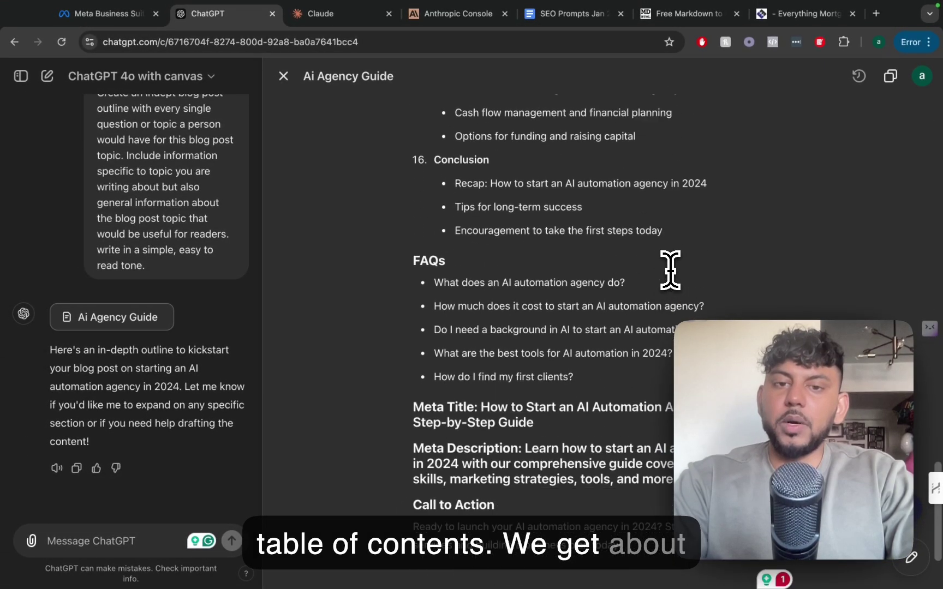
{"action": "scroll", "coordinate": [528, 245], "scroll_direction": "up", "scroll_amount": 1}
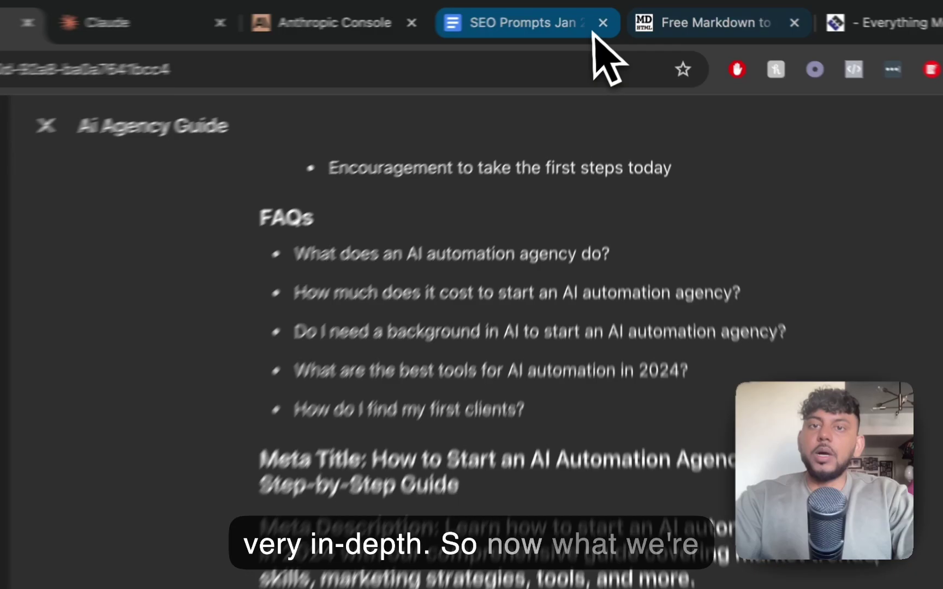
Step: Paste the 'Prompt for full article' text, remove the 'Also write each section individually' sentence, and send
{"action": "left_click", "coordinate": [611, 14]}
{"action": "scroll", "coordinate": [627, 393], "scroll_direction": "down", "scroll_amount": 5}
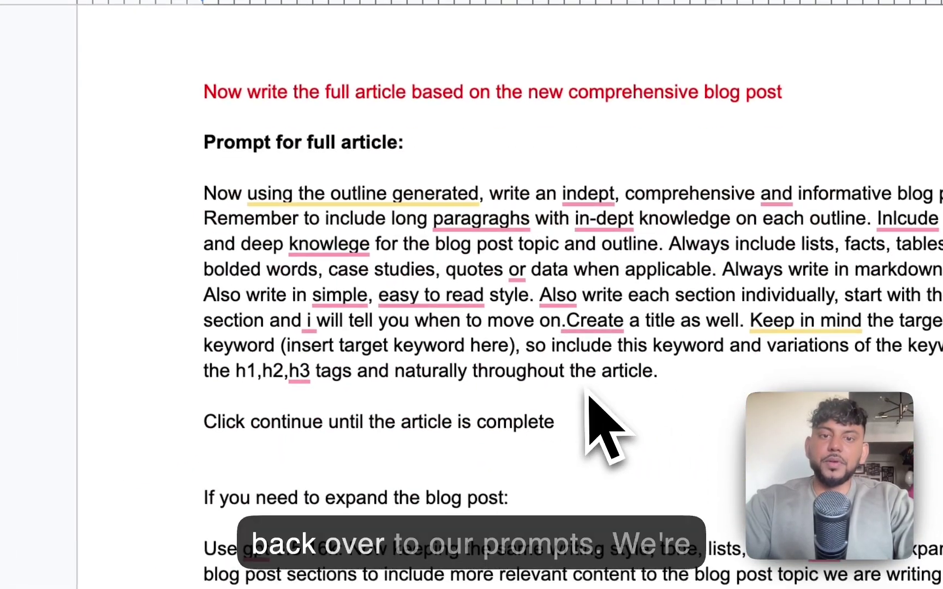
{"action": "left_click_drag", "start_coordinate": [587, 396], "coordinate": [132, 195]}
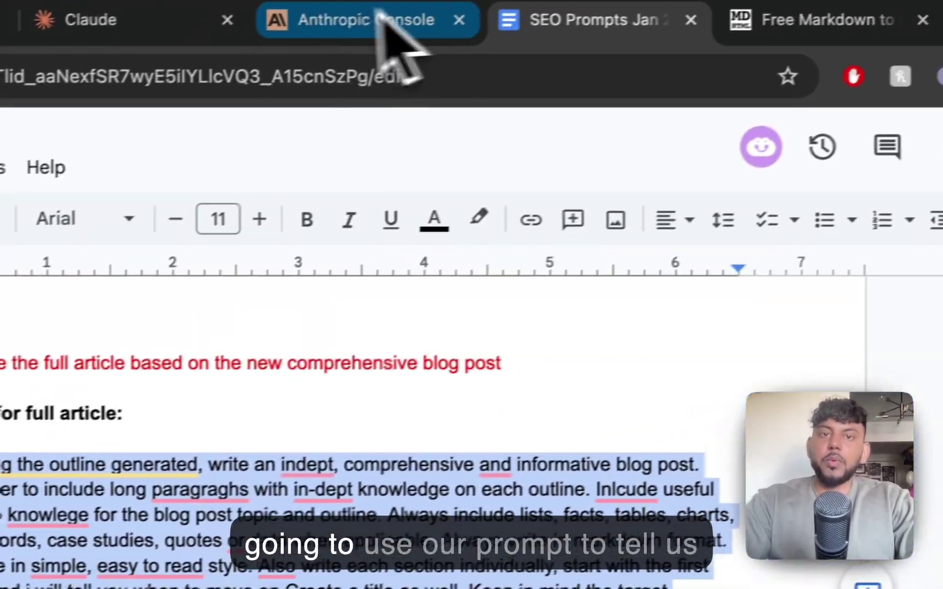
{"action": "left_click", "coordinate": [302, 35]}
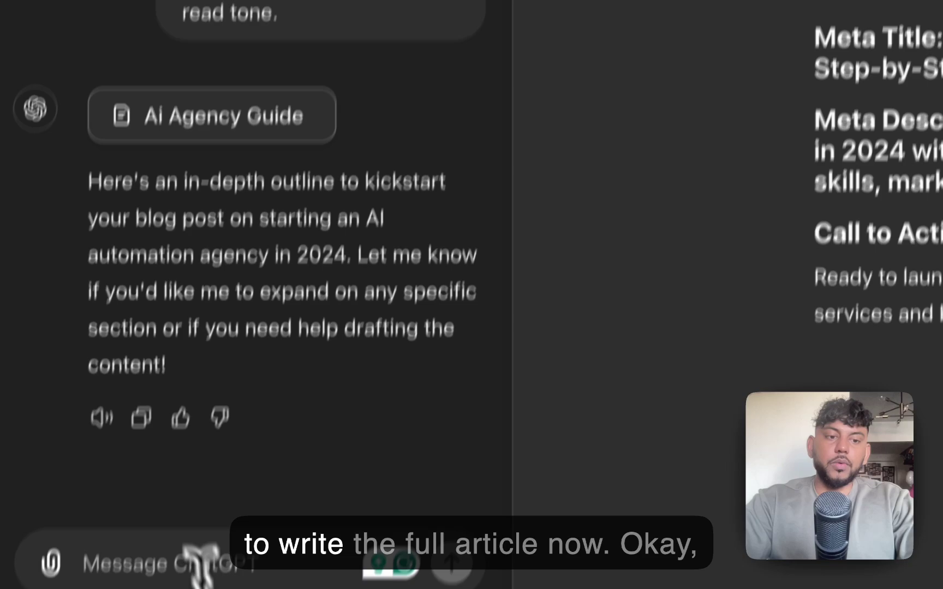
{"action": "left_click", "coordinate": [199, 556]}
{"action": "key", "text": "super+v"}
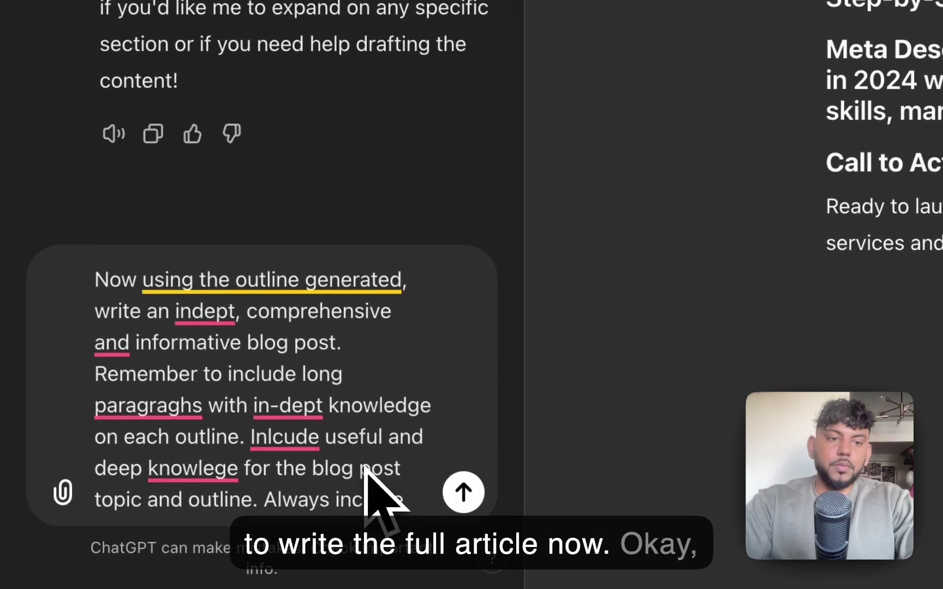
{"action": "scroll", "coordinate": [413, 319], "scroll_direction": "down", "scroll_amount": 8}
{"action": "left_click", "coordinate": [354, 308]}
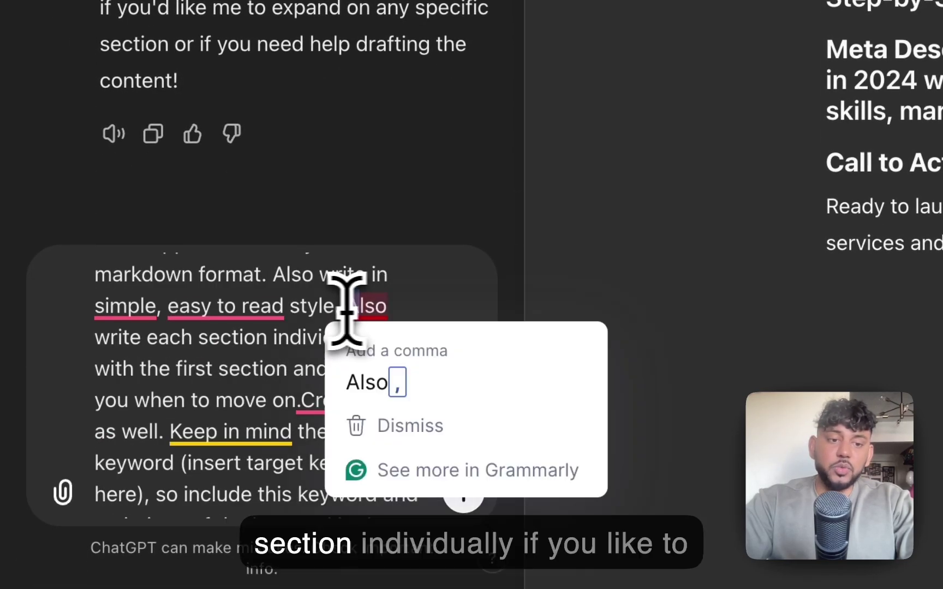
{"action": "left_click_drag", "start_coordinate": [247, 401], "coordinate": [269, 407]}
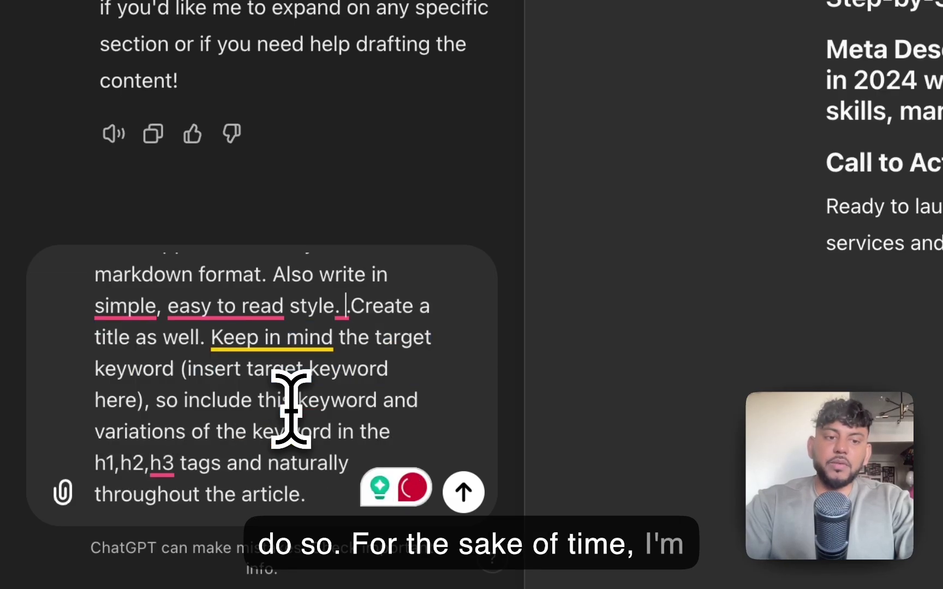
{"action": "key", "text": "Return"}
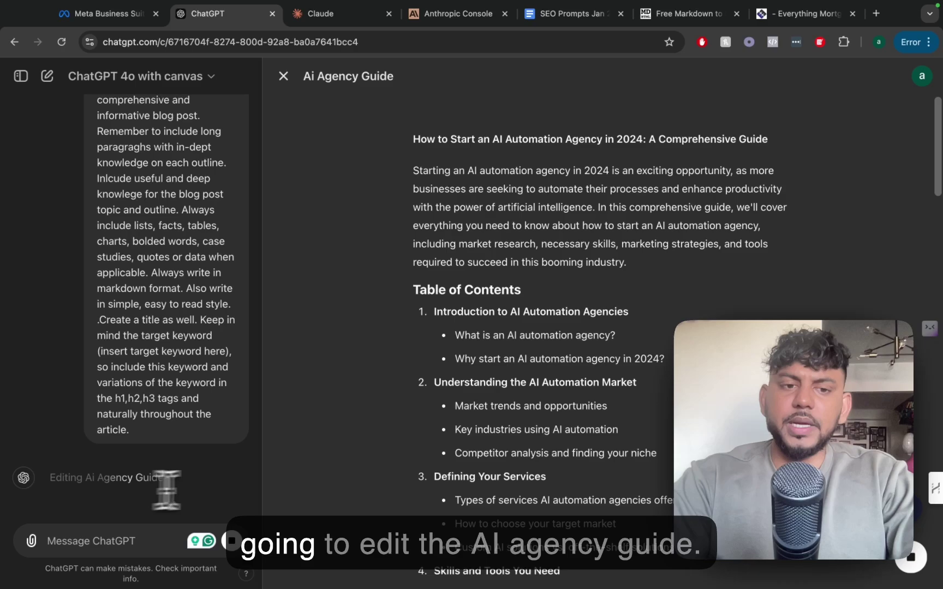
{"action": "scroll", "coordinate": [492, 421], "scroll_direction": "down", "scroll_amount": 20}
{"action": "scroll", "coordinate": [517, 411], "scroll_direction": "down", "scroll_amount": 8}
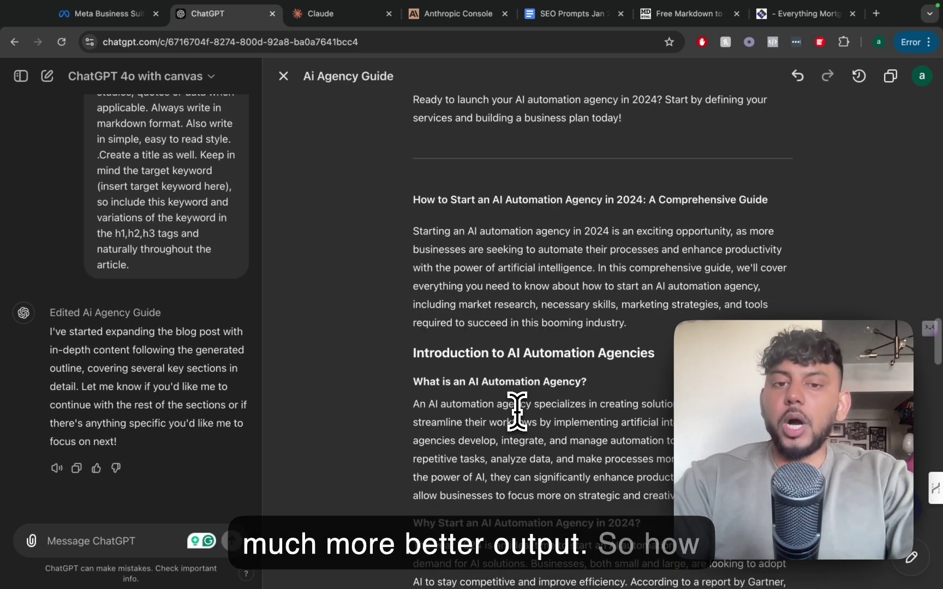
{"action": "scroll", "coordinate": [485, 322], "scroll_direction": "down", "scroll_amount": 5}
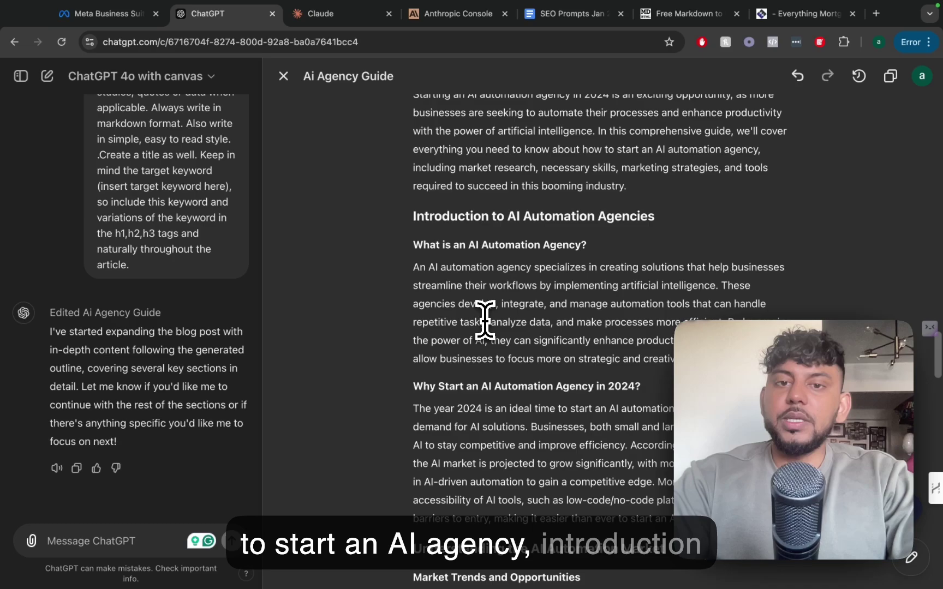
{"action": "scroll", "coordinate": [484, 320], "scroll_direction": "down", "scroll_amount": 4}
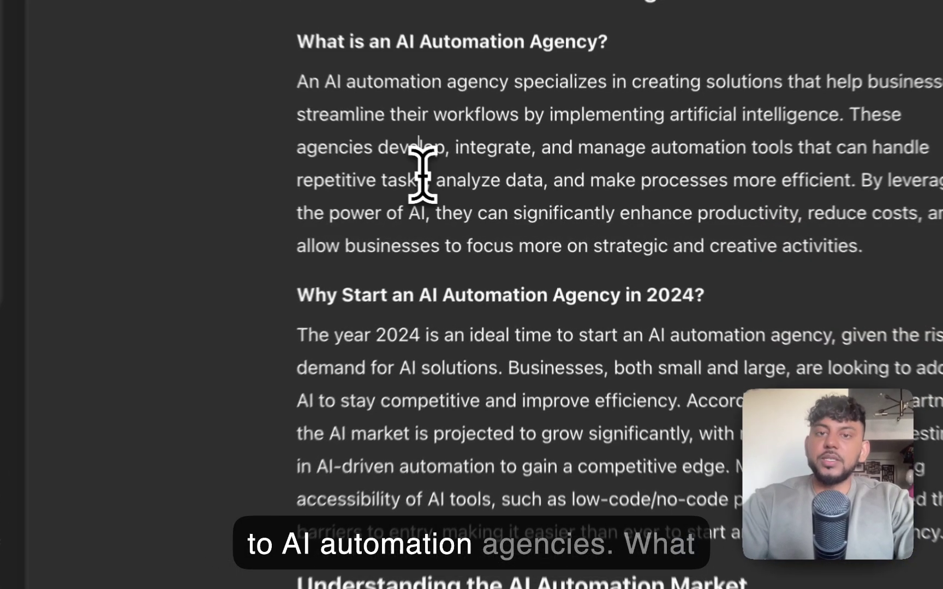
{"action": "triple_click", "coordinate": [479, 186]}
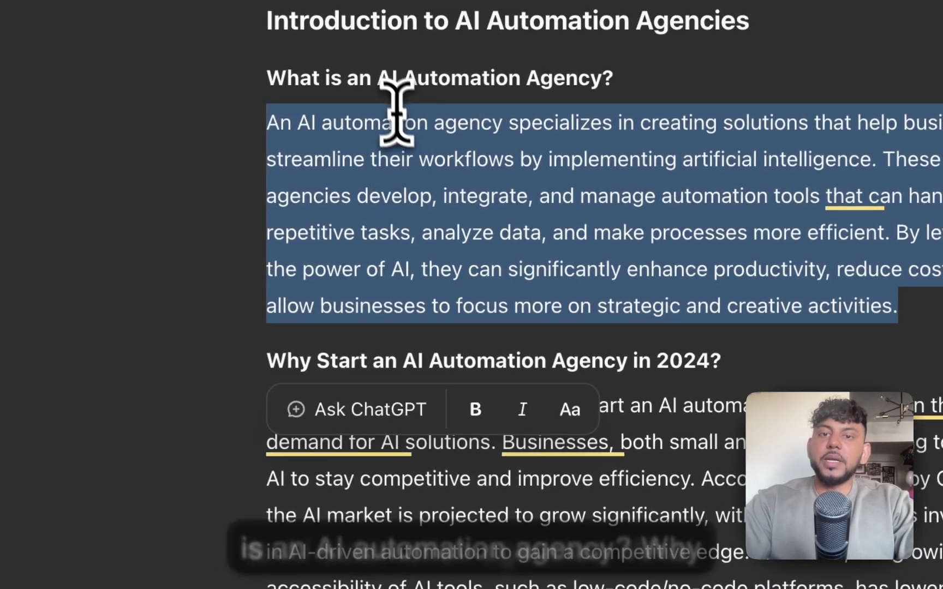
{"action": "triple_click", "coordinate": [389, 21]}
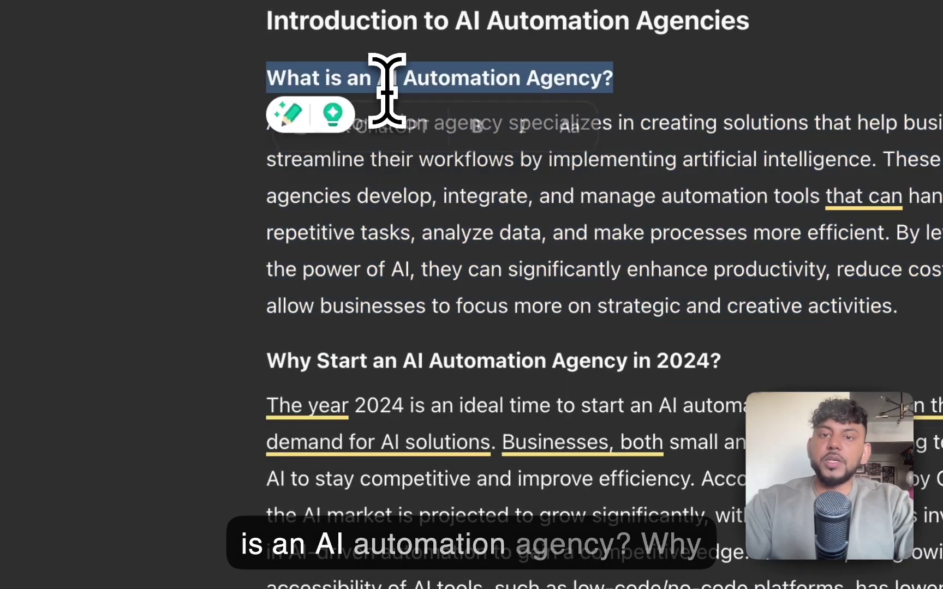
{"action": "triple_click", "coordinate": [427, 327]}
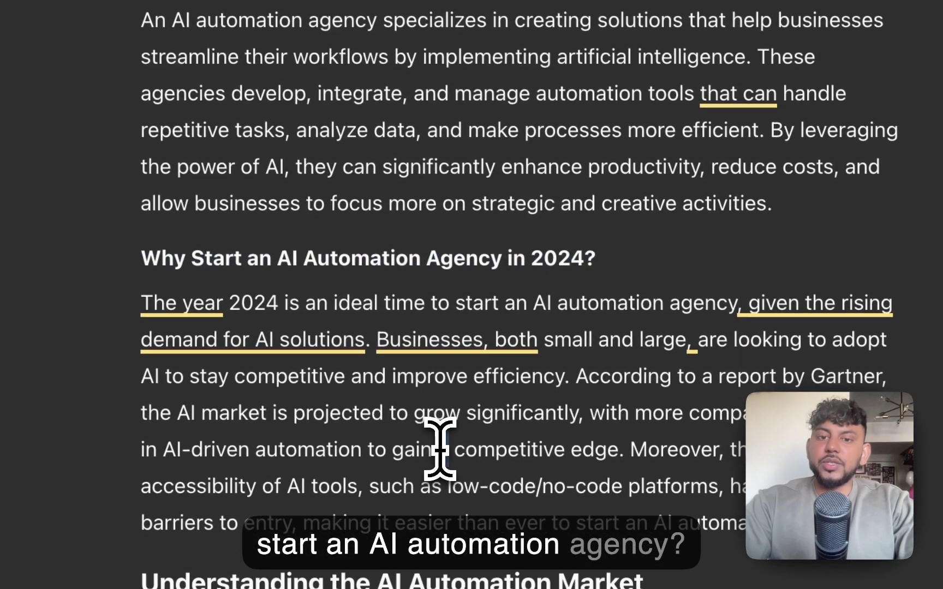
{"action": "triple_click", "coordinate": [532, 478]}
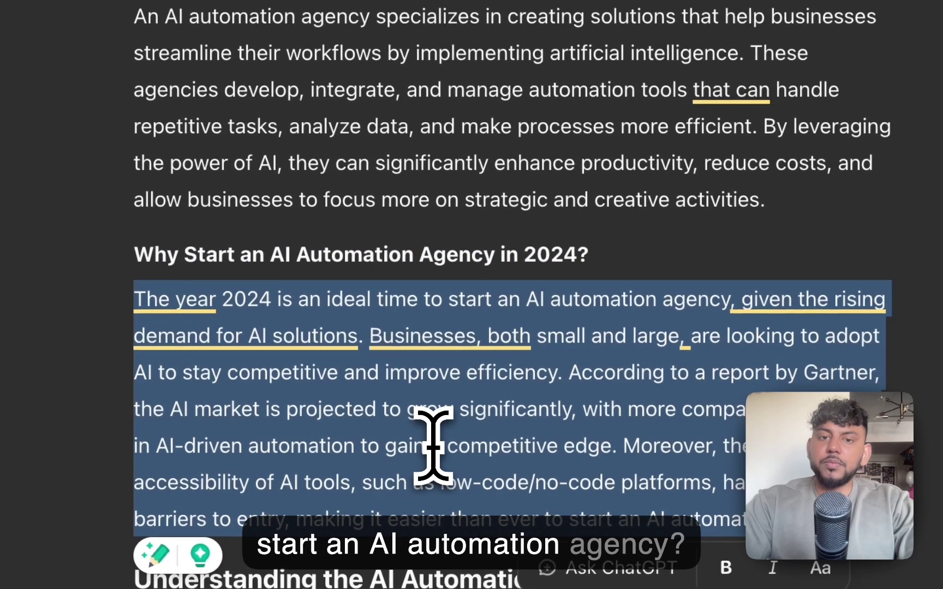
{"action": "scroll", "coordinate": [432, 382], "scroll_direction": "down", "scroll_amount": 2}
{"action": "scroll", "coordinate": [431, 327], "scroll_direction": "up", "scroll_amount": 1}
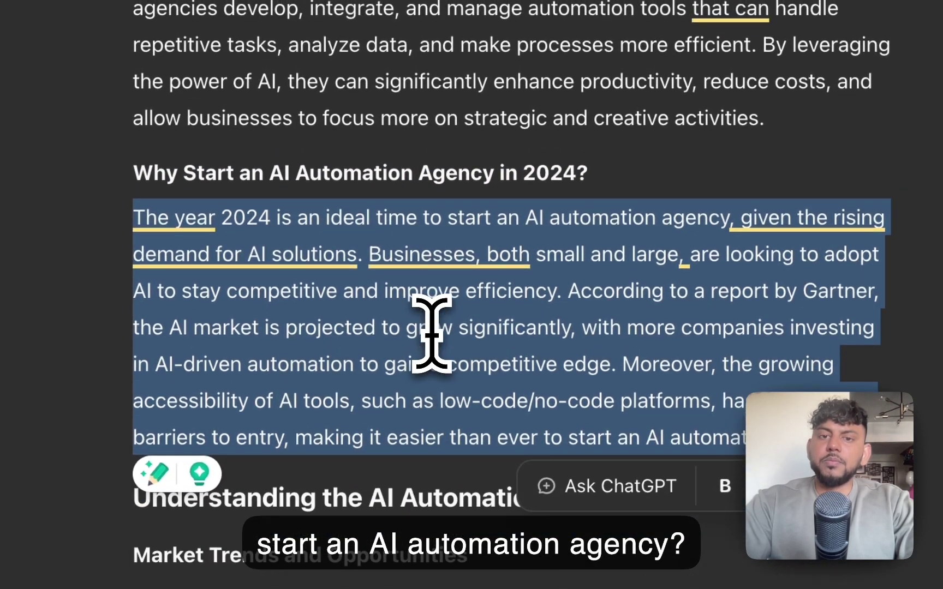
{"action": "double_click", "coordinate": [338, 172]}
{"action": "triple_click", "coordinate": [339, 169]}
{"action": "scroll", "coordinate": [349, 186], "scroll_direction": "up", "scroll_amount": 10}
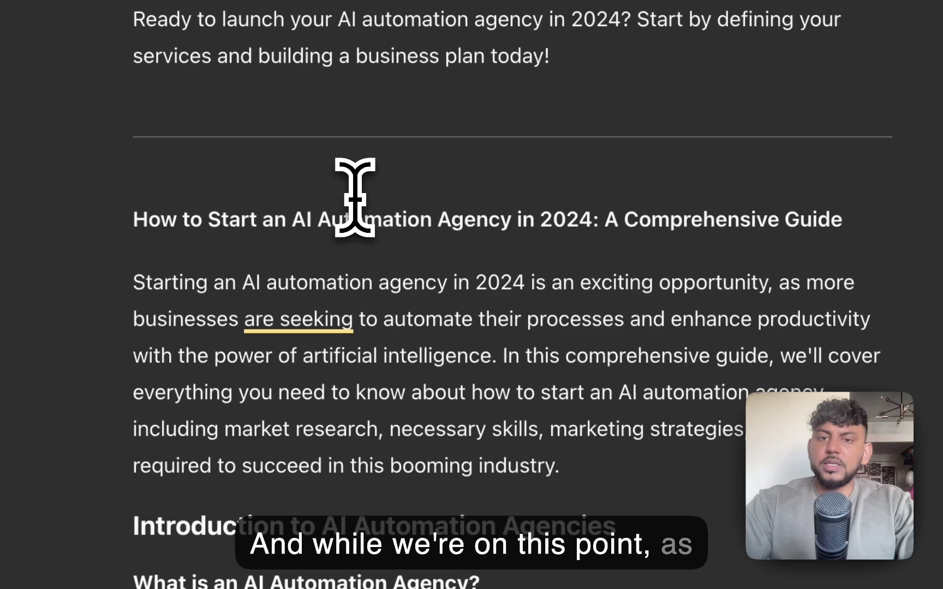
Step: Ask ChatGPT to extend the 'How to Start…' heading with 'of this in 2025 and beyond'
{"action": "triple_click", "coordinate": [348, 221]}
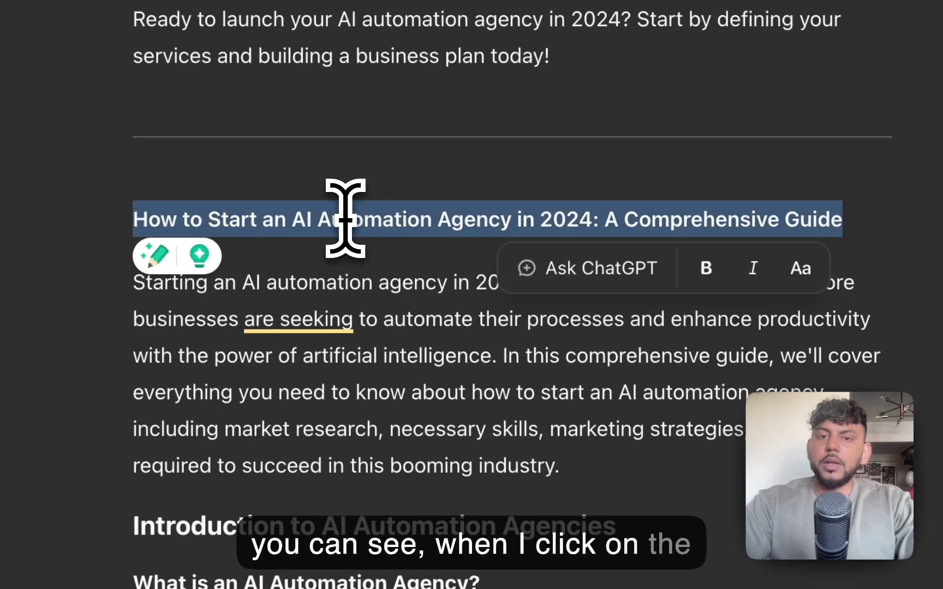
{"action": "left_click", "coordinate": [605, 283]}
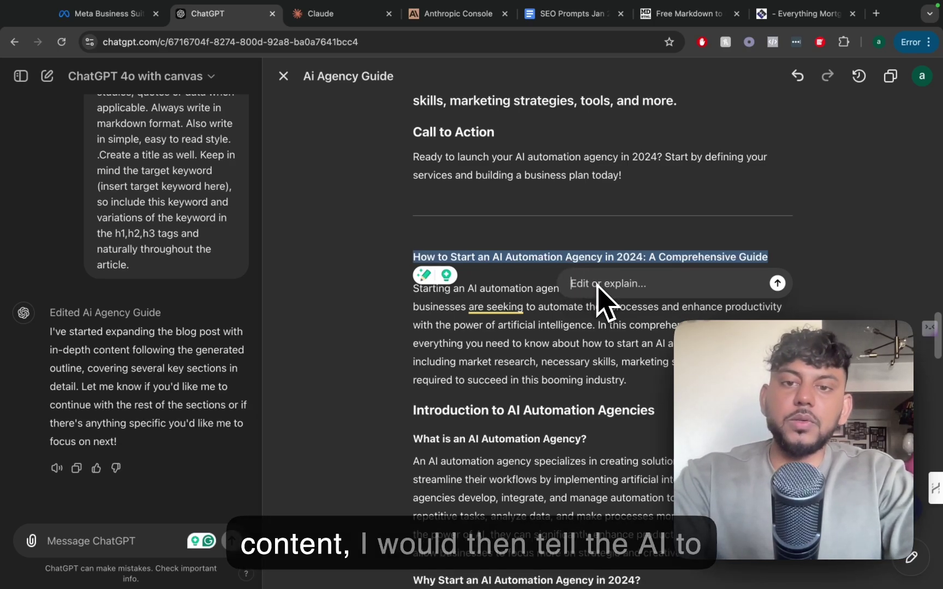
{"action": "type", "text": "of this in 202"}
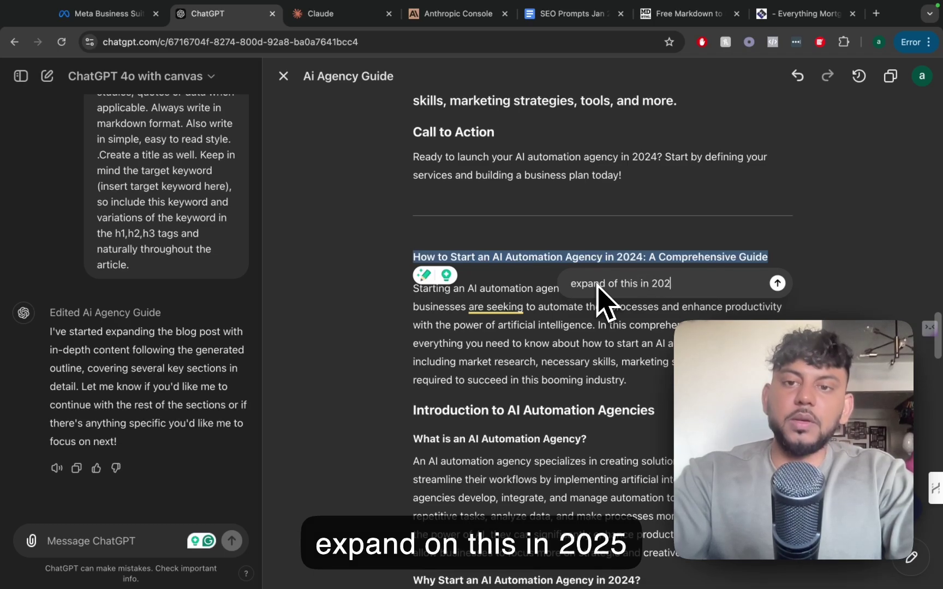
{"action": "type", "text": "5 and beyo"}
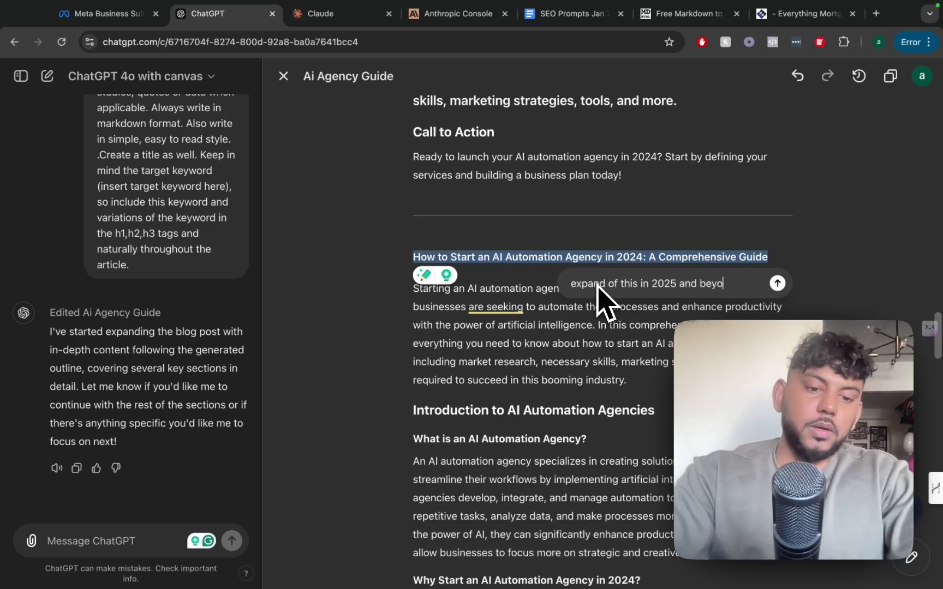
{"action": "type", "text": "nmd"}
{"action": "key", "text": "BackSpace"}
{"action": "key", "text": "BackSpace"}
{"action": "key", "text": "BackSpace"}
{"action": "type", "text": "d"}
{"action": "key", "text": "Return"}
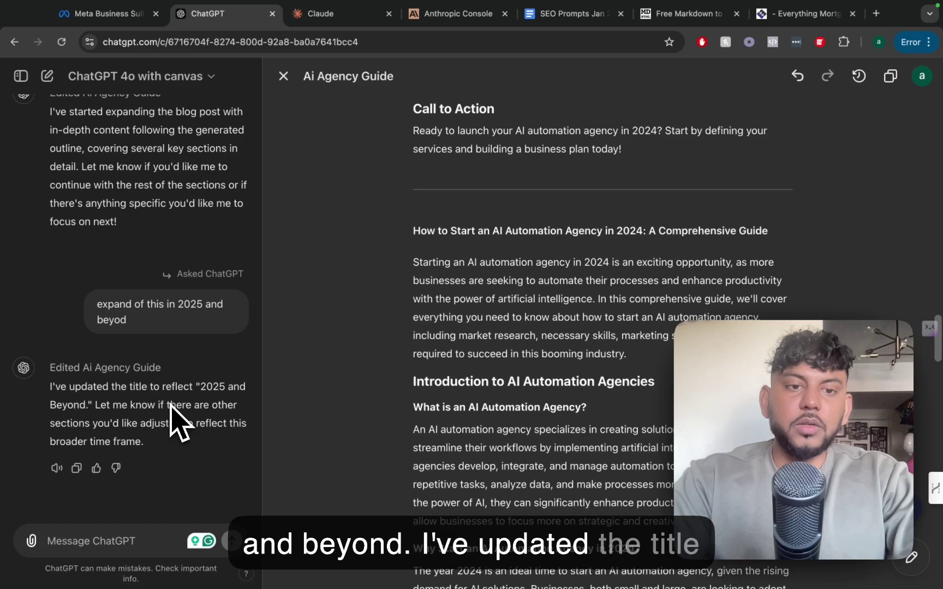
{"action": "scroll", "coordinate": [646, 326], "scroll_direction": "up", "scroll_amount": 4}
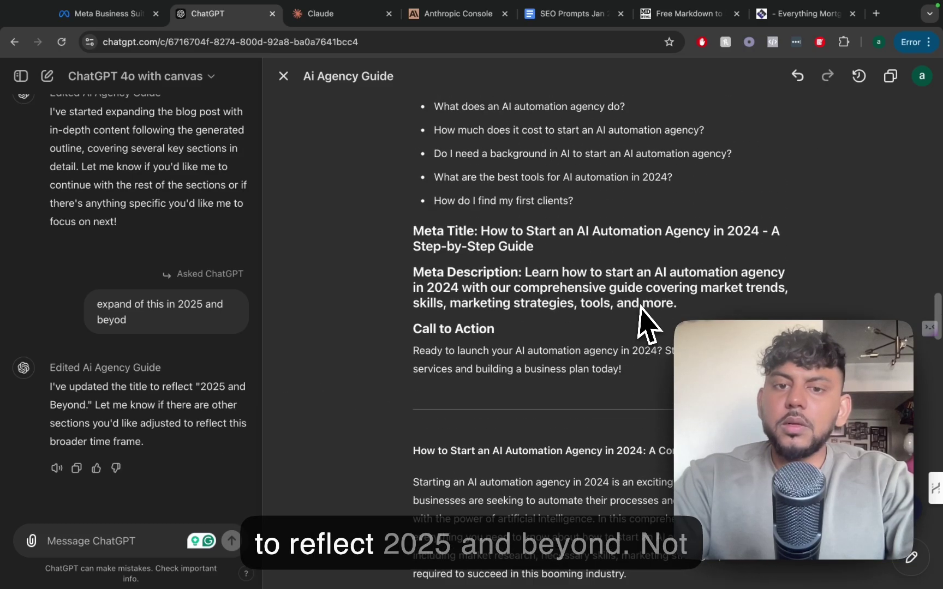
{"action": "scroll", "coordinate": [643, 308], "scroll_direction": "down", "scroll_amount": 5}
{"action": "scroll", "coordinate": [646, 323], "scroll_direction": "down", "scroll_amount": 5}
{"action": "scroll", "coordinate": [646, 323], "scroll_direction": "up", "scroll_amount": 1}
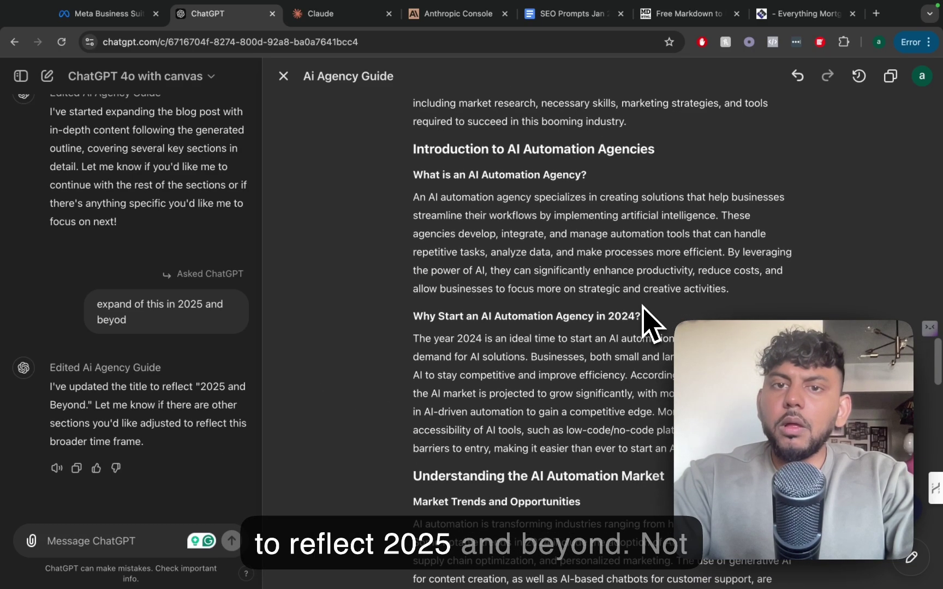
{"action": "scroll", "coordinate": [644, 308], "scroll_direction": "down", "scroll_amount": 2}
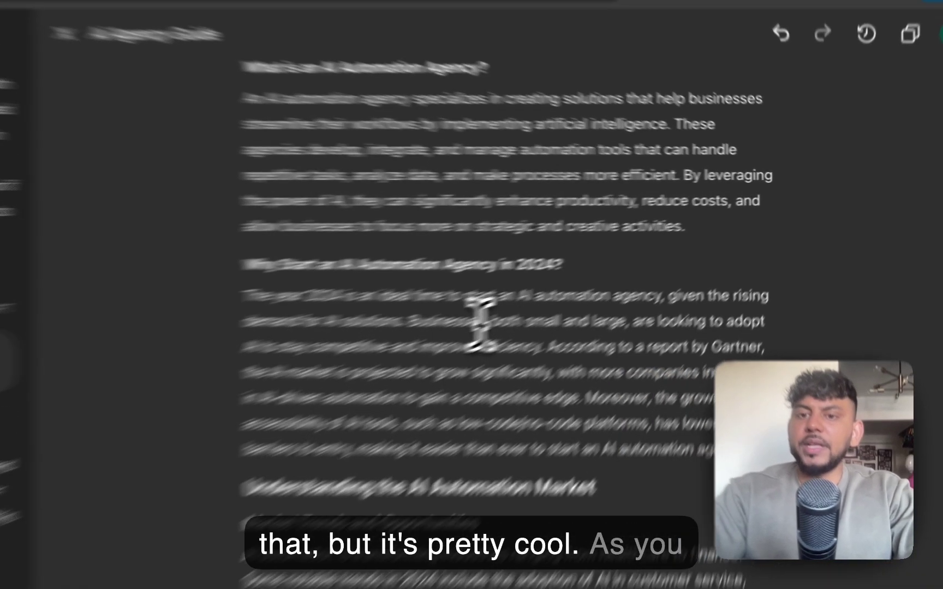
{"action": "triple_click", "coordinate": [581, 284]}
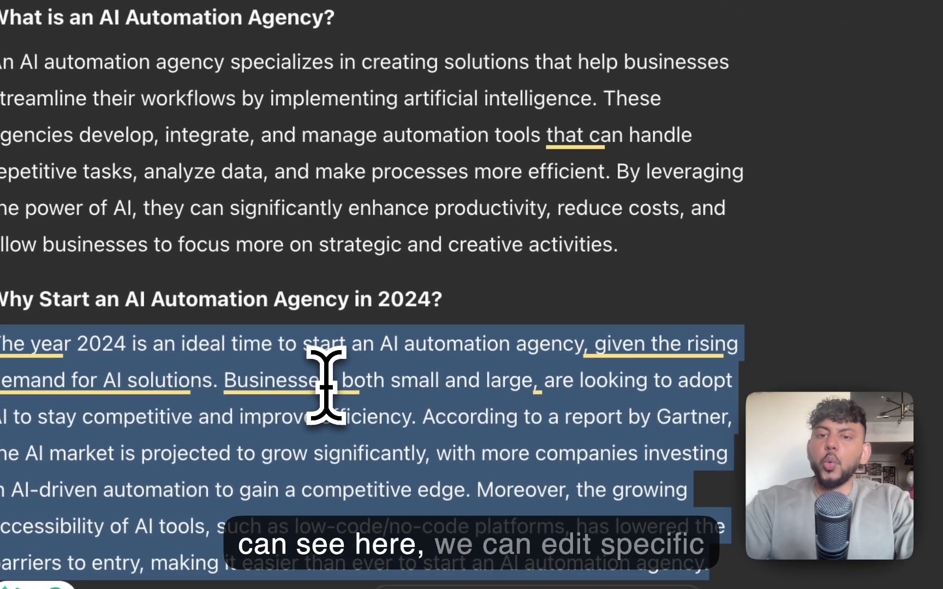
{"action": "scroll", "coordinate": [323, 382], "scroll_direction": "down", "scroll_amount": 5}
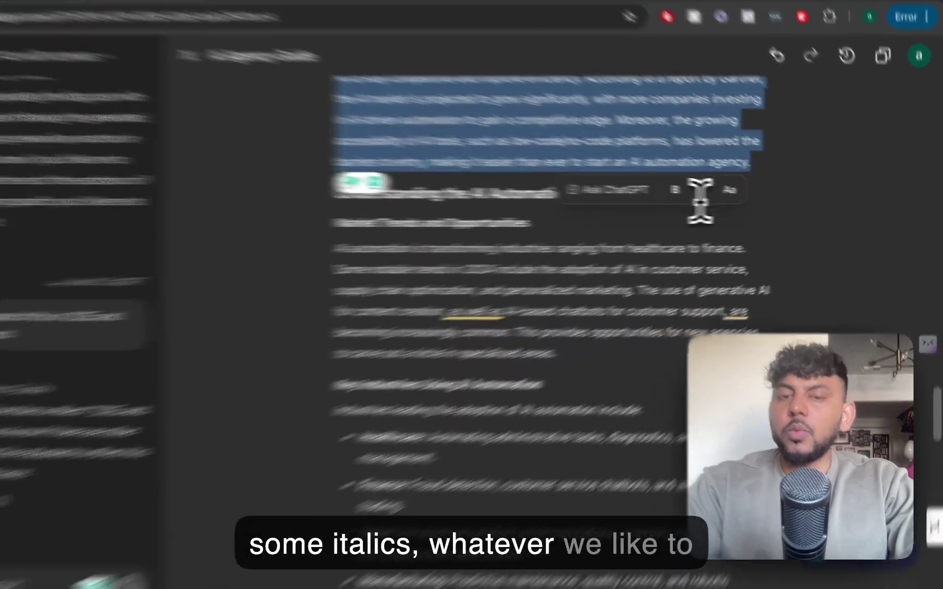
{"action": "left_click", "coordinate": [676, 244]}
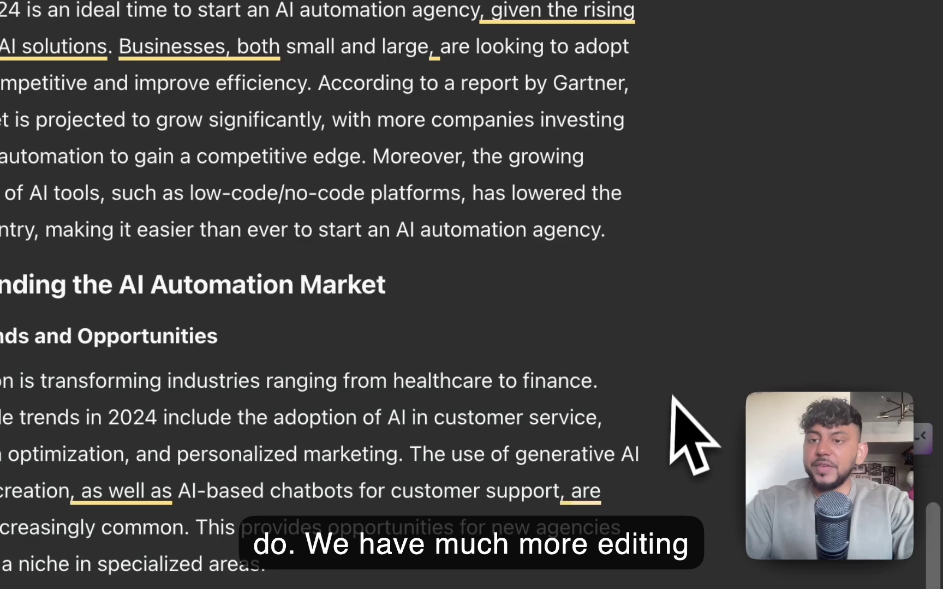
{"action": "left_click_drag", "start_coordinate": [565, 401], "coordinate": [665, 388]}
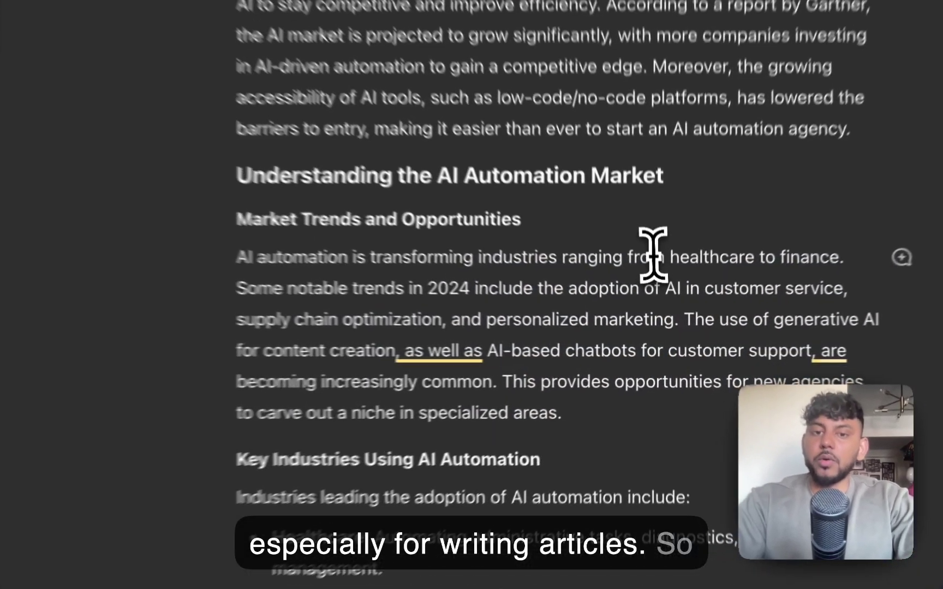
Step: Count the words from the article's end up to the Call to Action with Word Counter Plus: 915
{"action": "triple_click", "coordinate": [658, 299]}
{"action": "scroll", "coordinate": [658, 300], "scroll_direction": "down", "scroll_amount": 5}
{"action": "scroll", "coordinate": [650, 237], "scroll_direction": "down", "scroll_amount": 20}
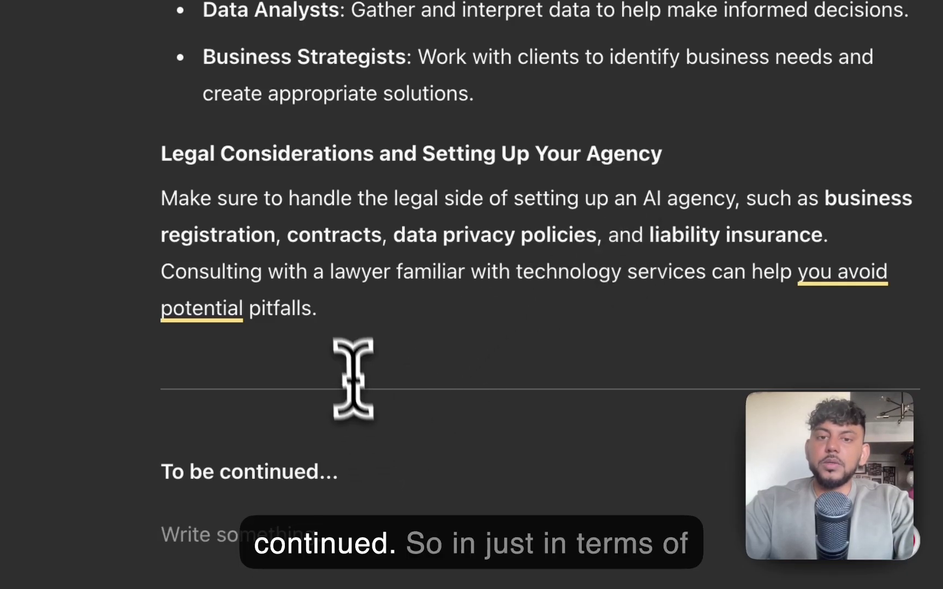
{"action": "left_click_drag", "start_coordinate": [352, 379], "coordinate": [291, 103]}
{"action": "left_click_drag", "start_coordinate": [402, 106], "coordinate": [506, 109]}
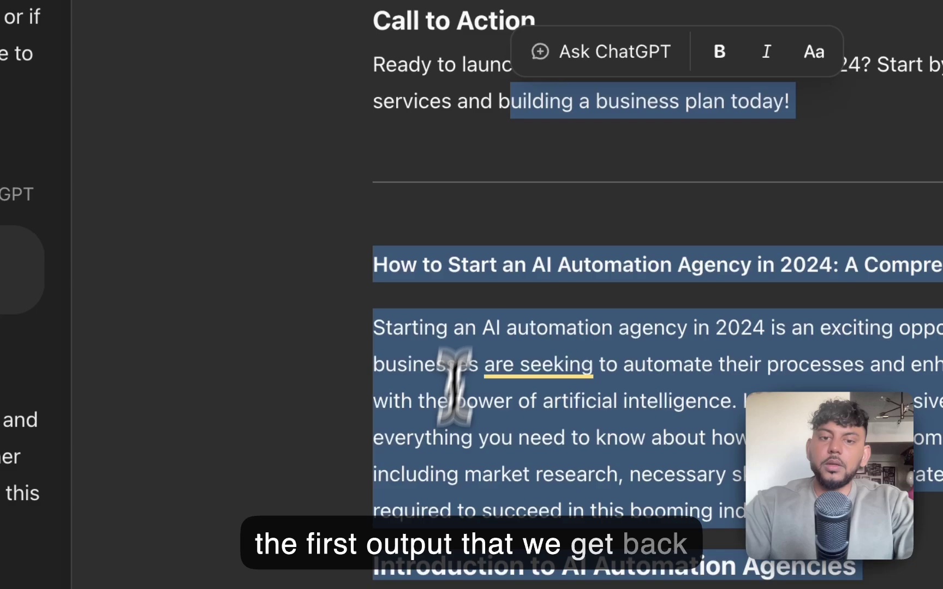
{"action": "right_click", "coordinate": [446, 388]}
{"action": "left_click", "coordinate": [466, 468]}
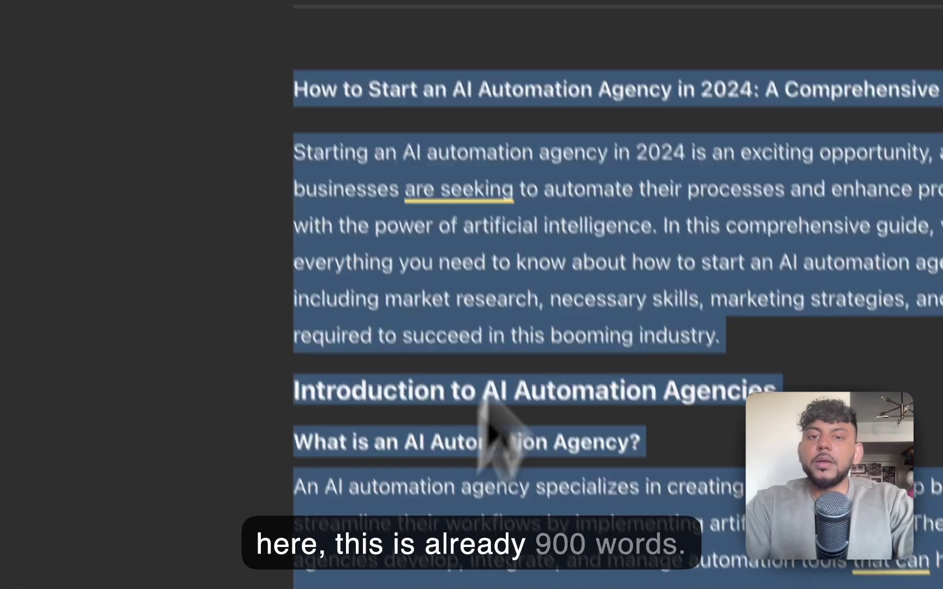
{"action": "left_click", "coordinate": [606, 150]}
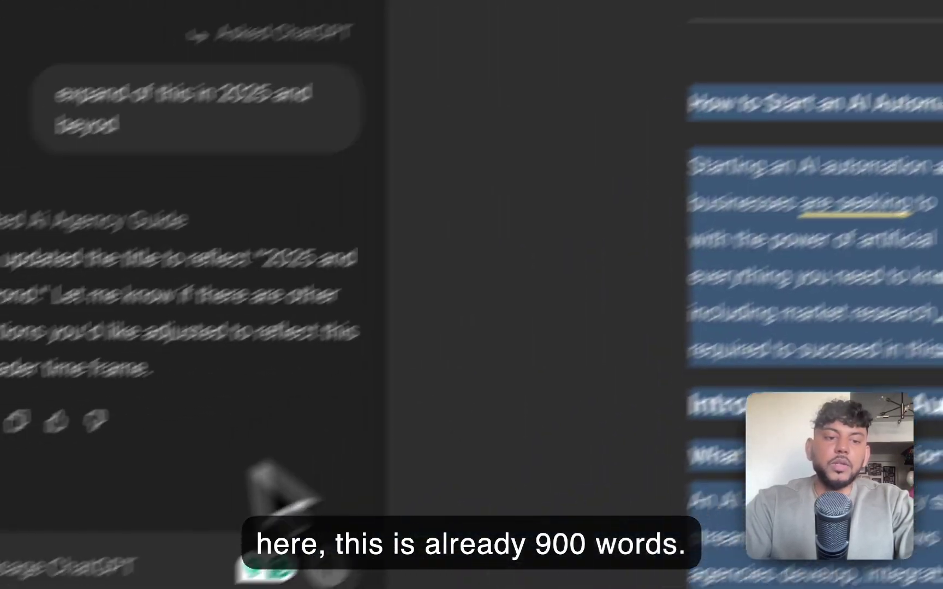
{"action": "left_click", "coordinate": [254, 472]}
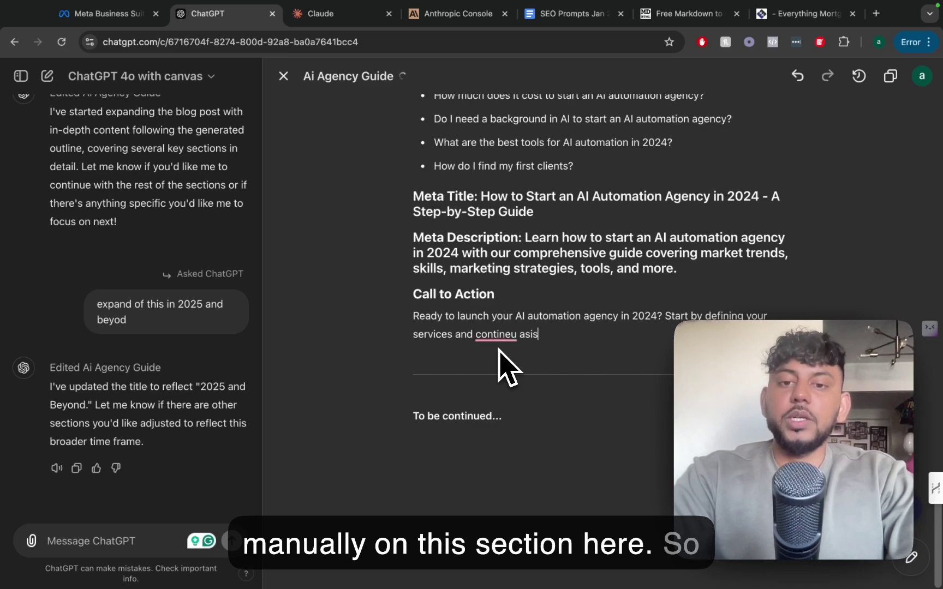
Step: Finish the Call to Action edit and send 'continue' so the article keeps going
{"action": "type", "text": "is"}
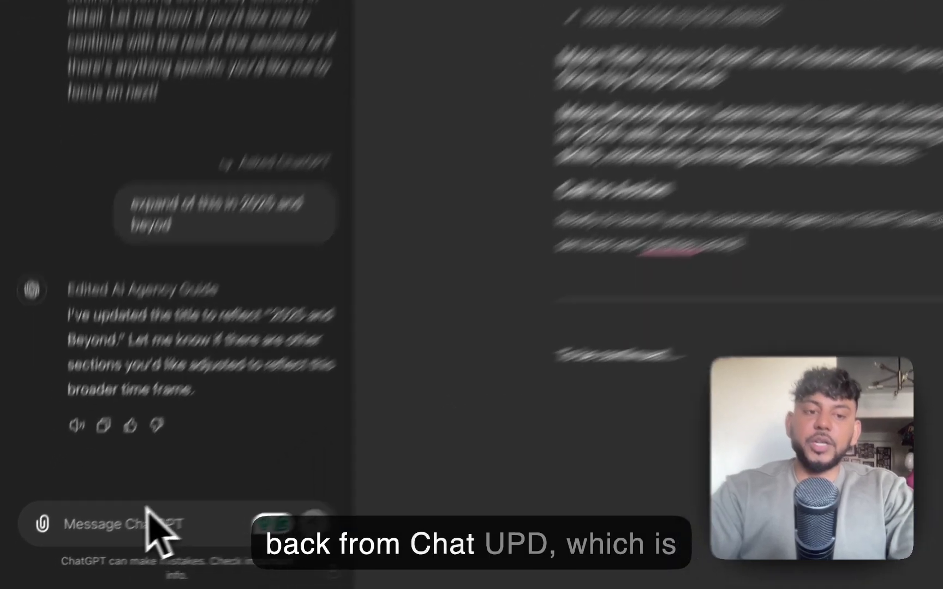
{"action": "left_click", "coordinate": [104, 541]}
{"action": "type", "text": "contin"}
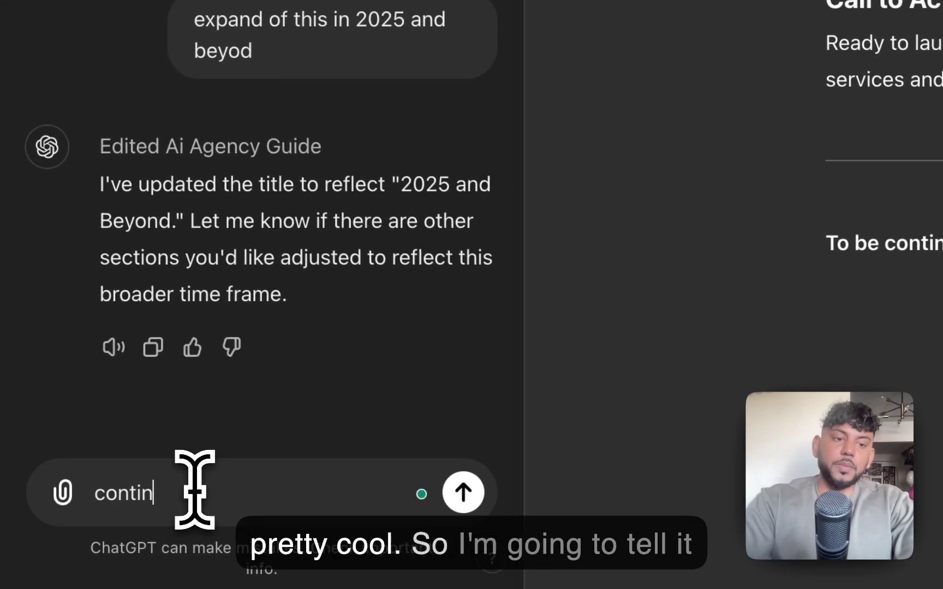
{"action": "type", "text": "ue"}
{"action": "key", "text": "Return"}
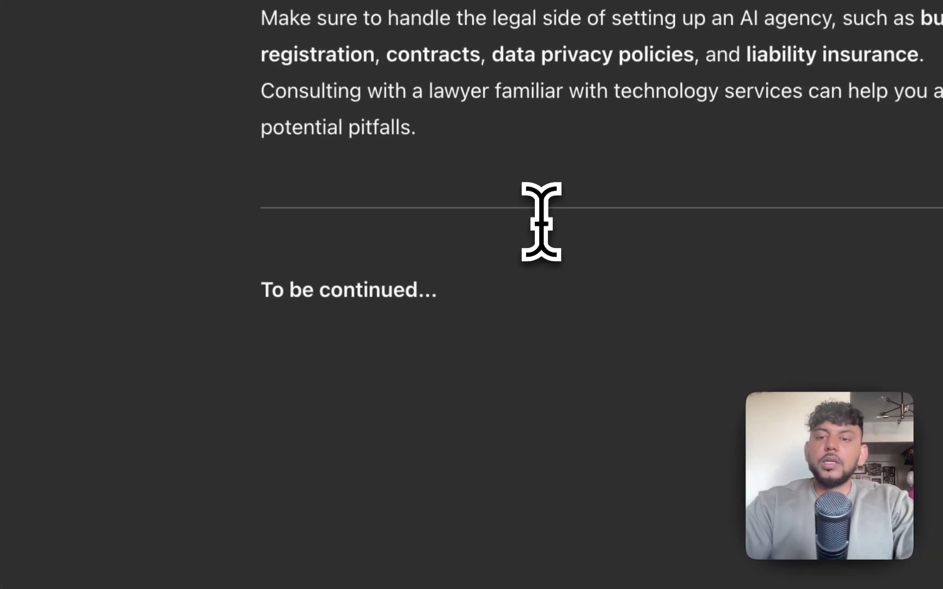
Step: Ask ChatGPT to 'continue' the guide from the 'To be continued...' line and review the new sections
{"action": "triple_click", "coordinate": [397, 301]}
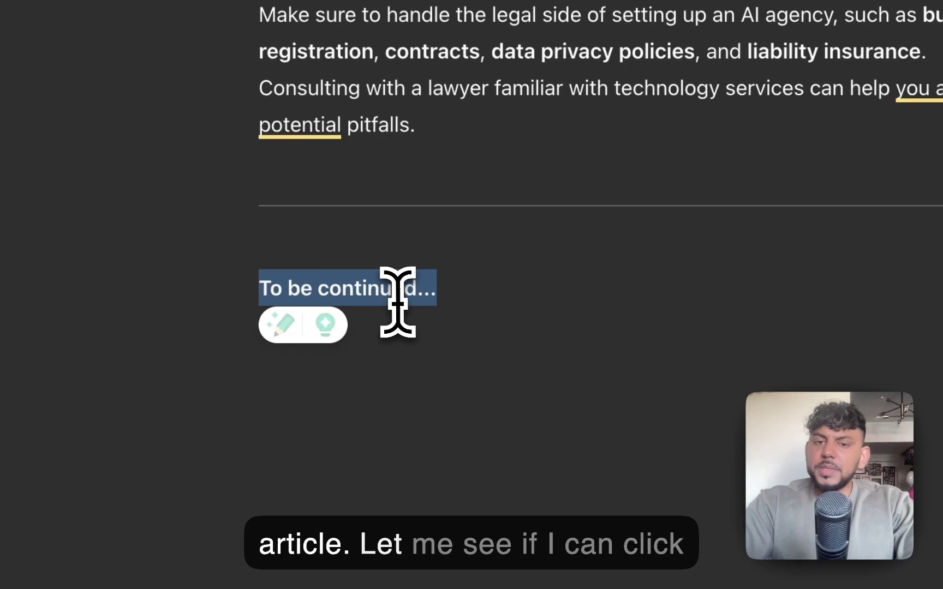
{"action": "left_click", "coordinate": [407, 336]}
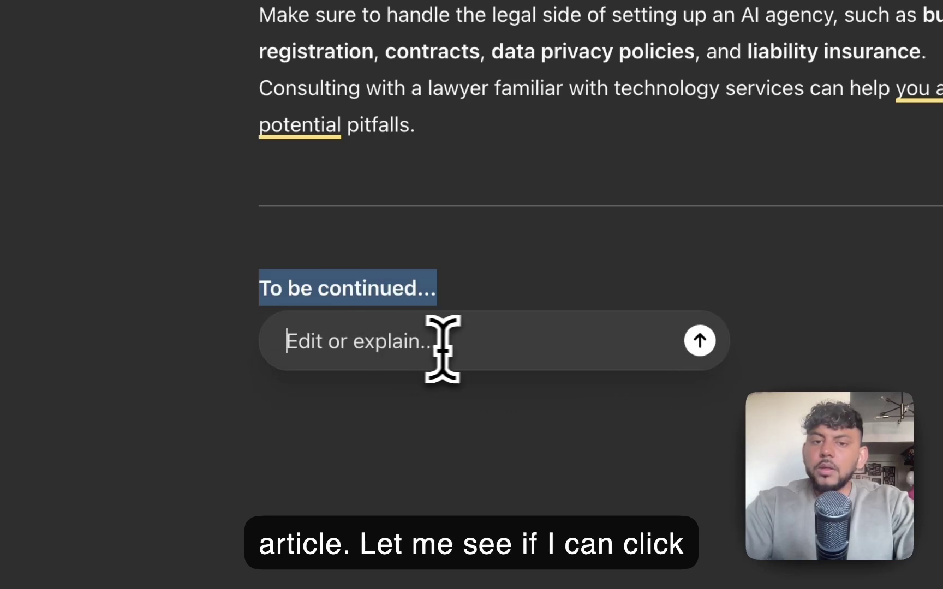
{"action": "type", "text": "continue"}
{"action": "key", "text": "Return"}
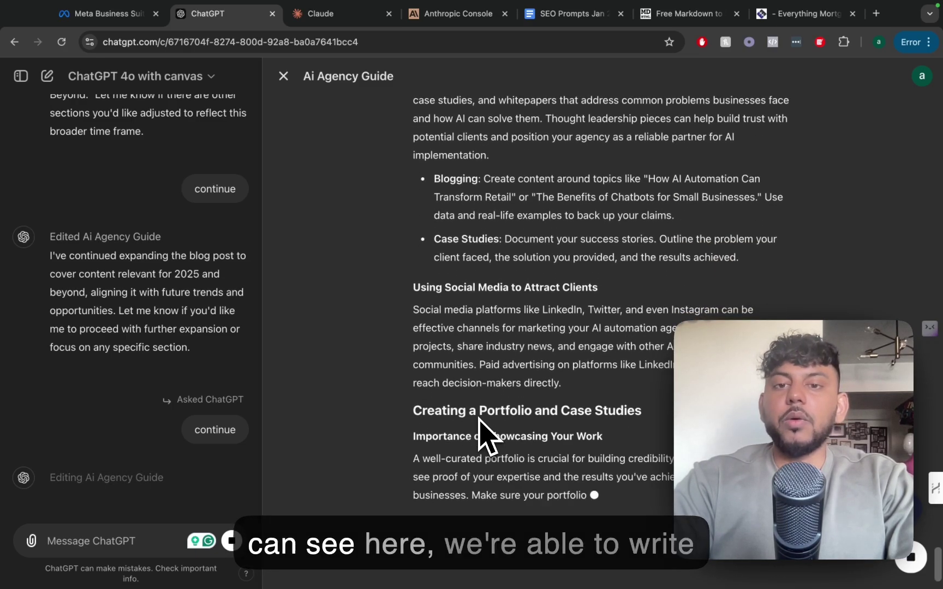
{"action": "scroll", "coordinate": [479, 420], "scroll_direction": "up", "scroll_amount": 20}
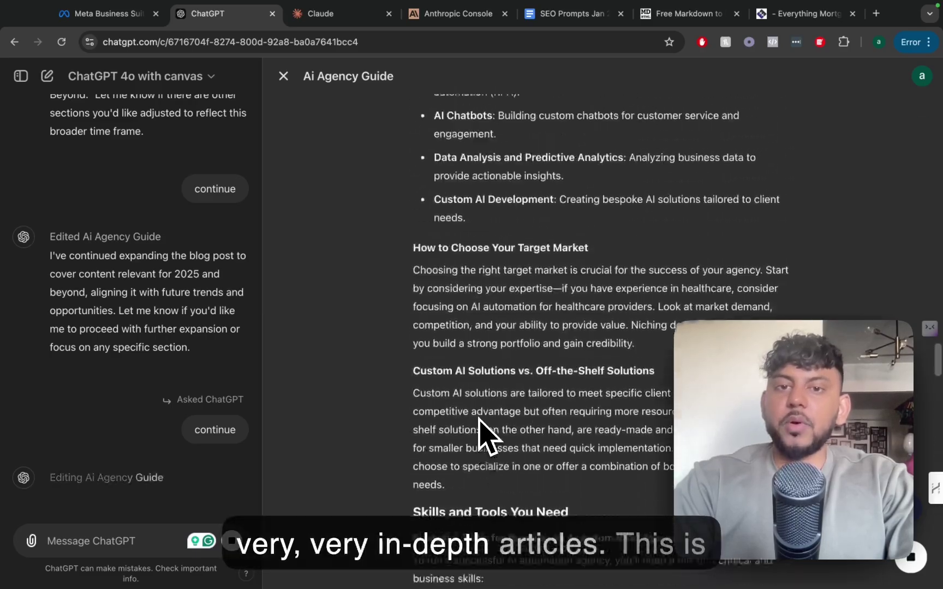
{"action": "scroll", "coordinate": [478, 420], "scroll_direction": "up", "scroll_amount": 5}
{"action": "scroll", "coordinate": [478, 420], "scroll_direction": "down", "scroll_amount": 15}
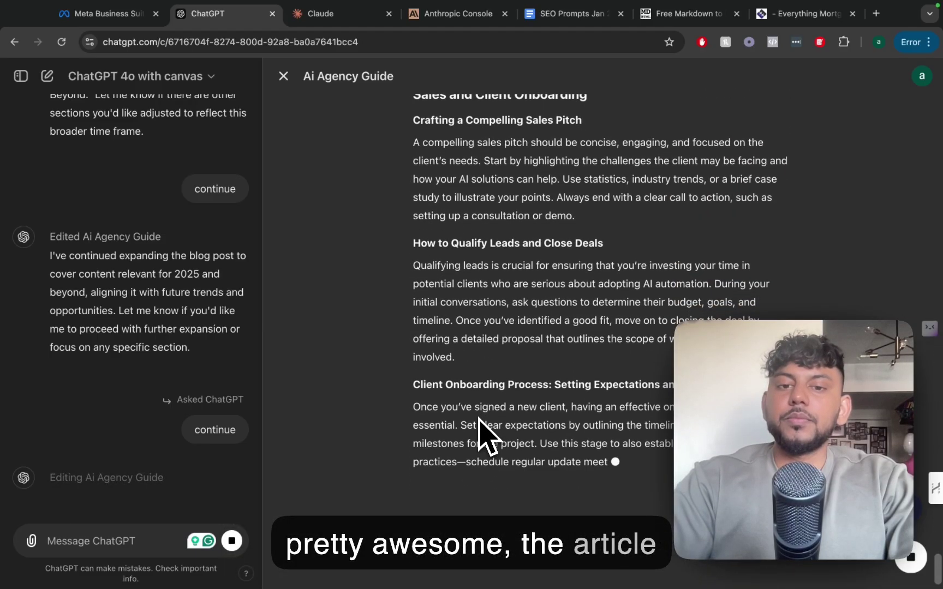
{"action": "scroll", "coordinate": [480, 426], "scroll_direction": "down", "scroll_amount": 5}
Step: Check the word count of the article from Developing a Business Plan onward with Word Counter Plus
{"action": "triple_click", "coordinate": [510, 431]}
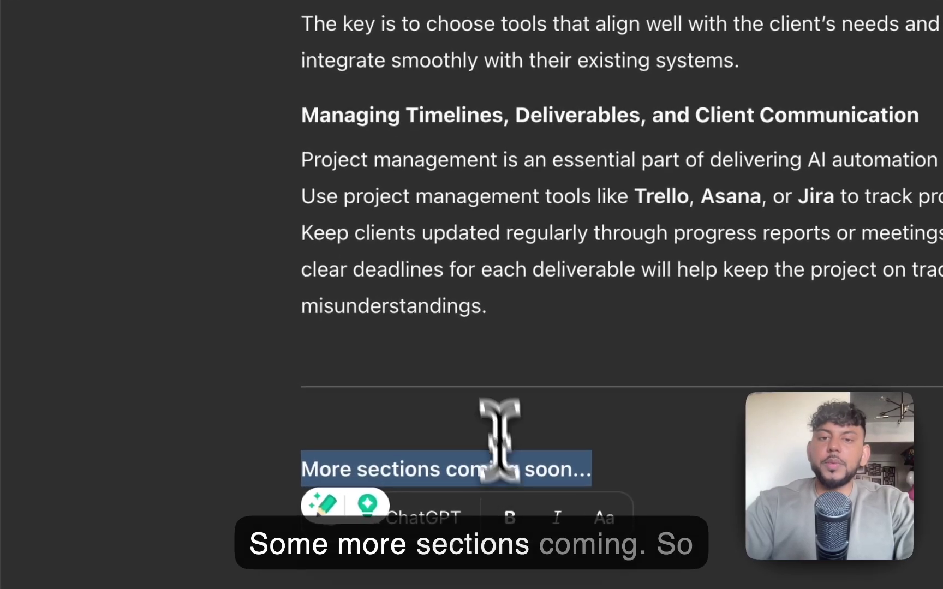
{"action": "left_click_drag", "start_coordinate": [484, 328], "coordinate": [442, 82]}
{"action": "left_click_drag", "start_coordinate": [518, 101], "coordinate": [389, 532]}
{"action": "right_click", "coordinate": [388, 523]}
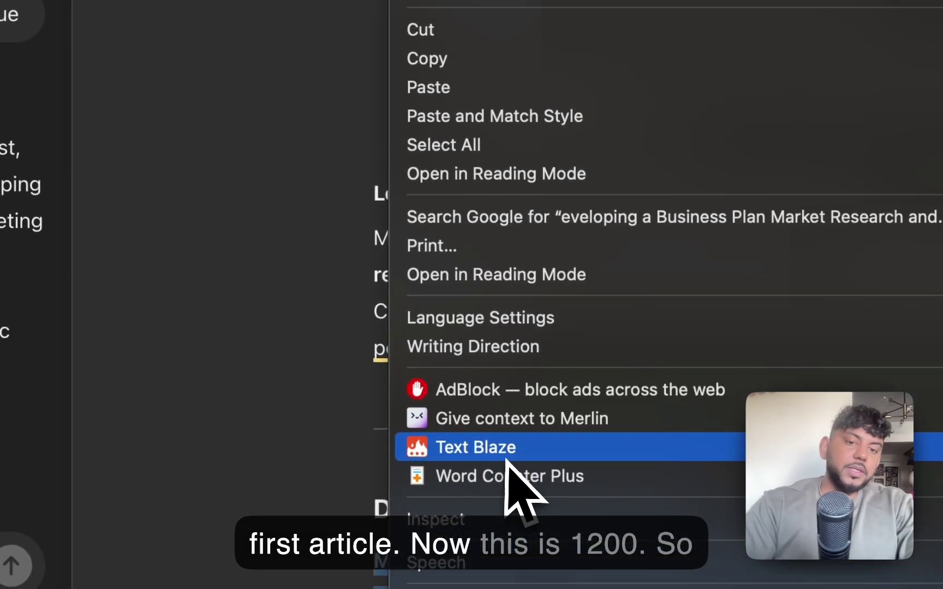
{"action": "left_click", "coordinate": [536, 316]}
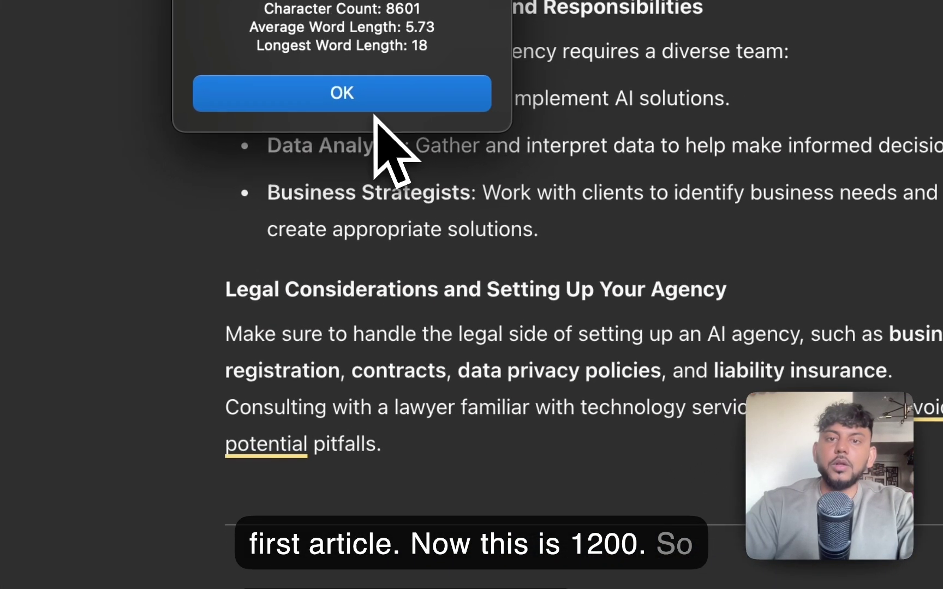
{"action": "left_click", "coordinate": [364, 104]}
{"action": "key", "text": "super+a"}
Step: Ask ChatGPT to 'continue' the article from the 'More sections coming soon...' line
{"action": "scroll", "coordinate": [362, 143], "scroll_direction": "down", "scroll_amount": 15}
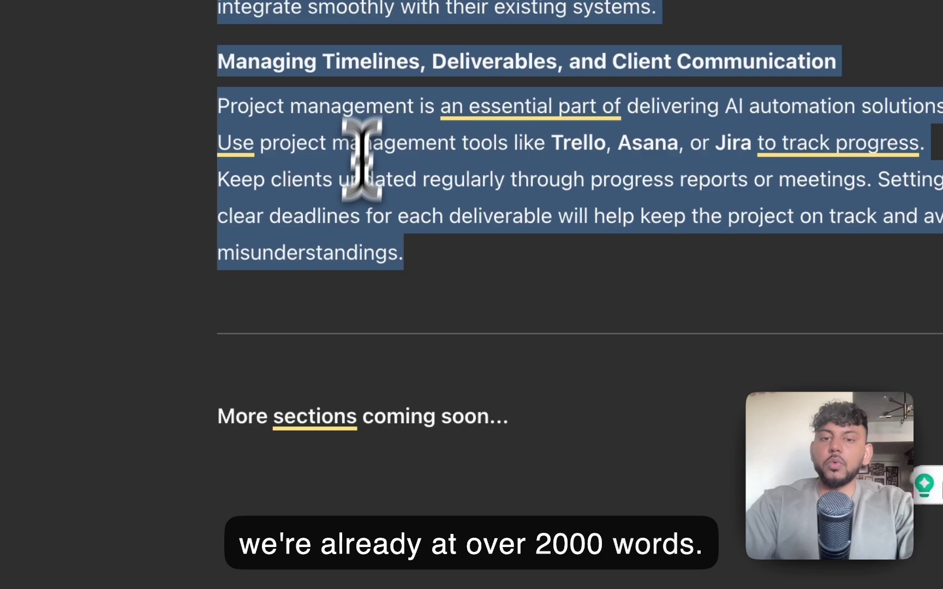
{"action": "triple_click", "coordinate": [408, 397]}
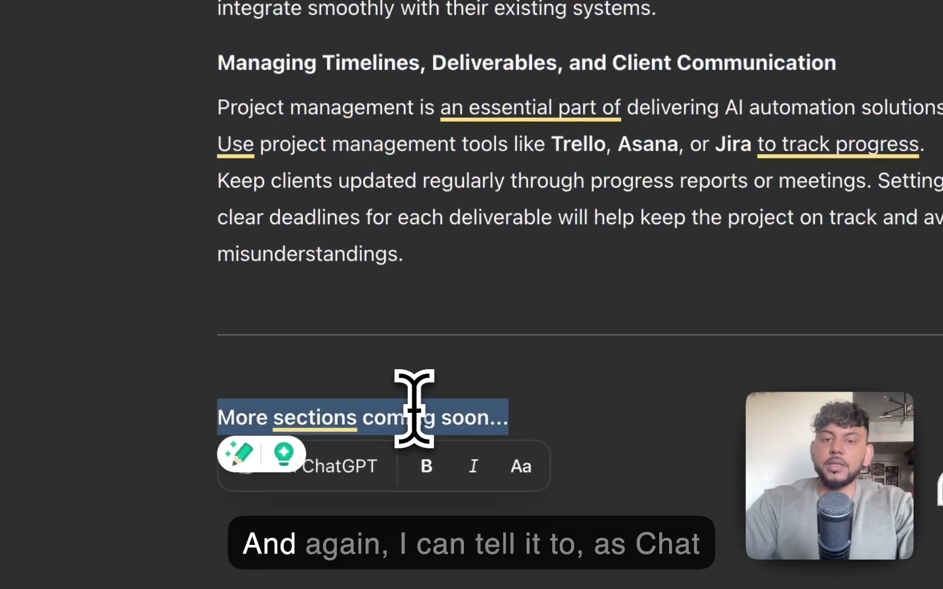
{"action": "left_click", "coordinate": [373, 463]}
{"action": "key", "text": "Escape"}
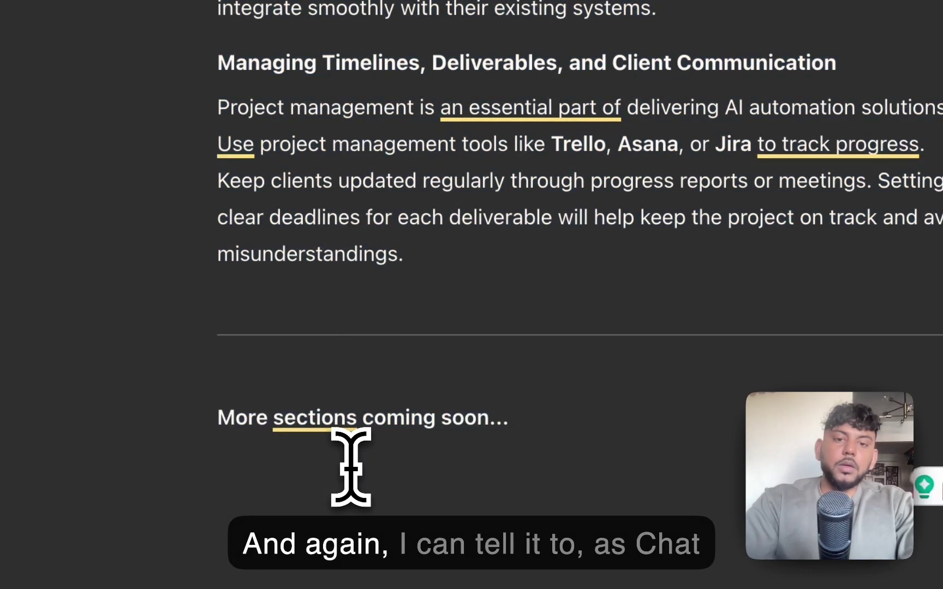
{"action": "triple_click", "coordinate": [456, 410]}
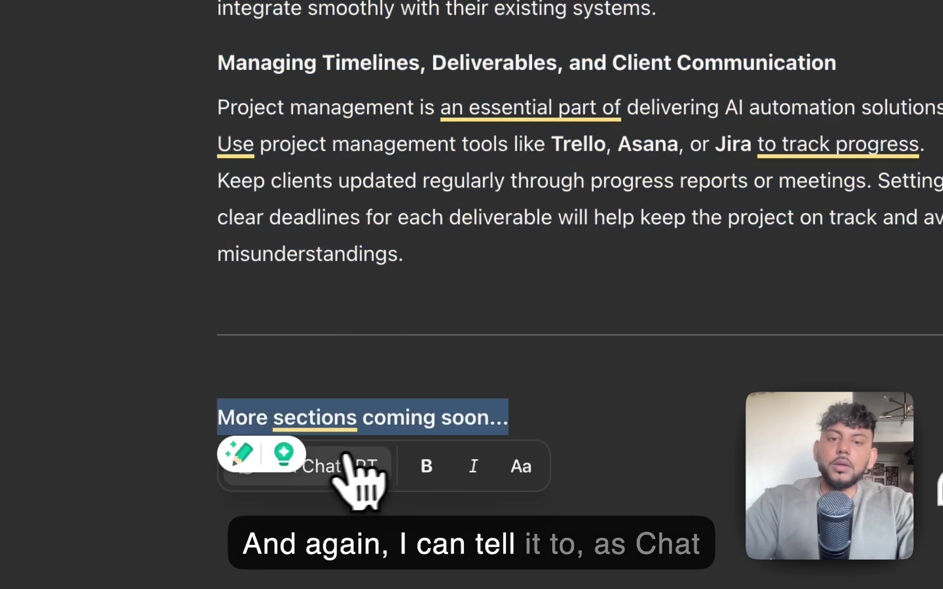
{"action": "left_click", "coordinate": [333, 464]}
{"action": "type", "text": "continu"}
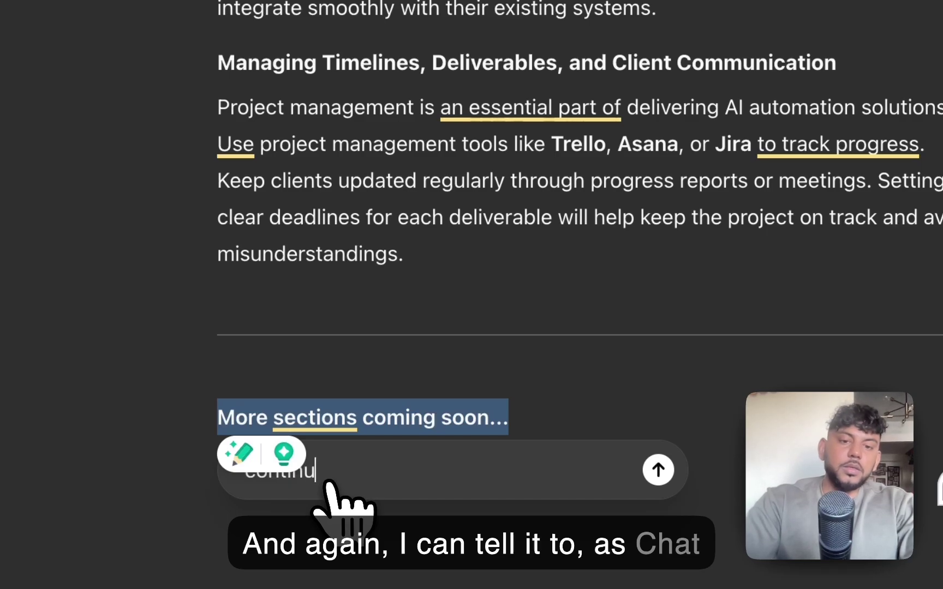
{"action": "type", "text": "e"}
{"action": "key", "text": "Return"}
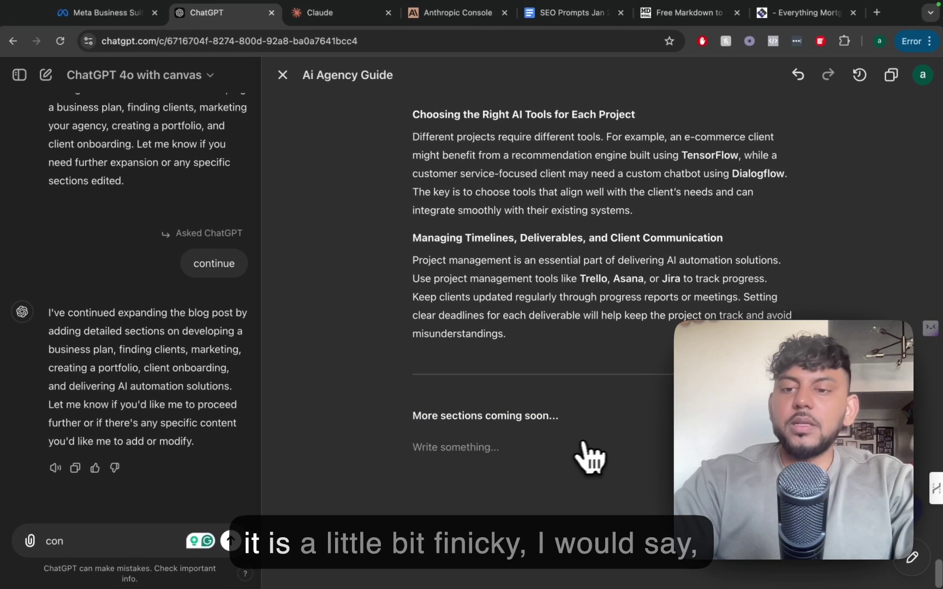
Step: Scroll the guide back up to its title 'How to Start an AI Automation Agency in 2025 and Beyond' and Table of Contents
{"action": "scroll", "coordinate": [600, 457], "scroll_direction": "up", "scroll_amount": 3}
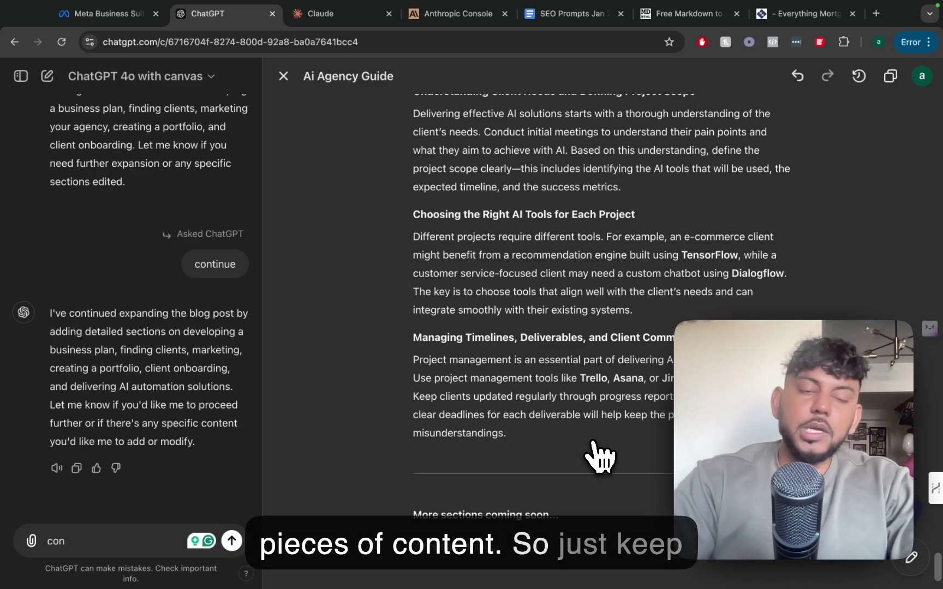
{"action": "scroll", "coordinate": [600, 457], "scroll_direction": "up", "scroll_amount": 20}
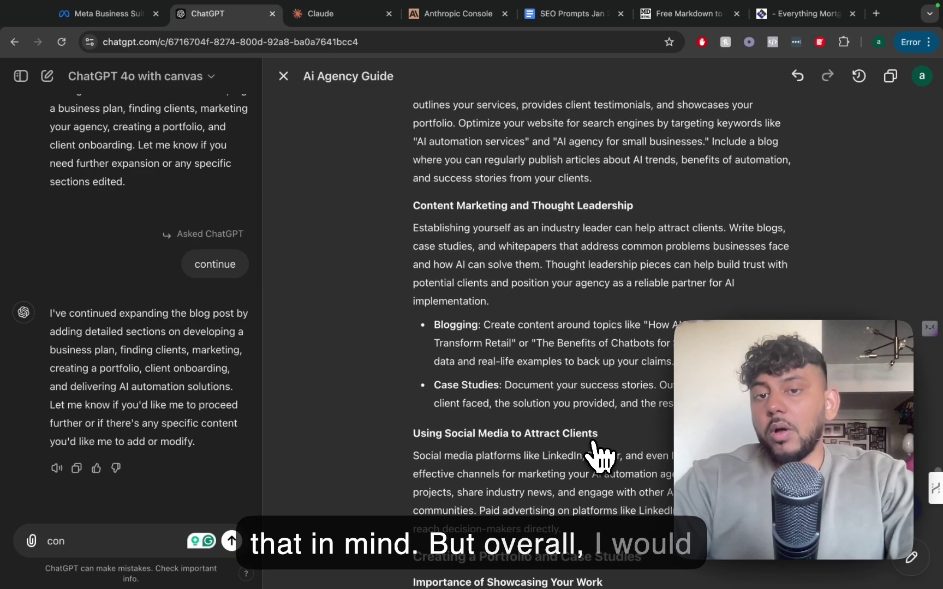
{"action": "scroll", "coordinate": [600, 457], "scroll_direction": "up", "scroll_amount": 20}
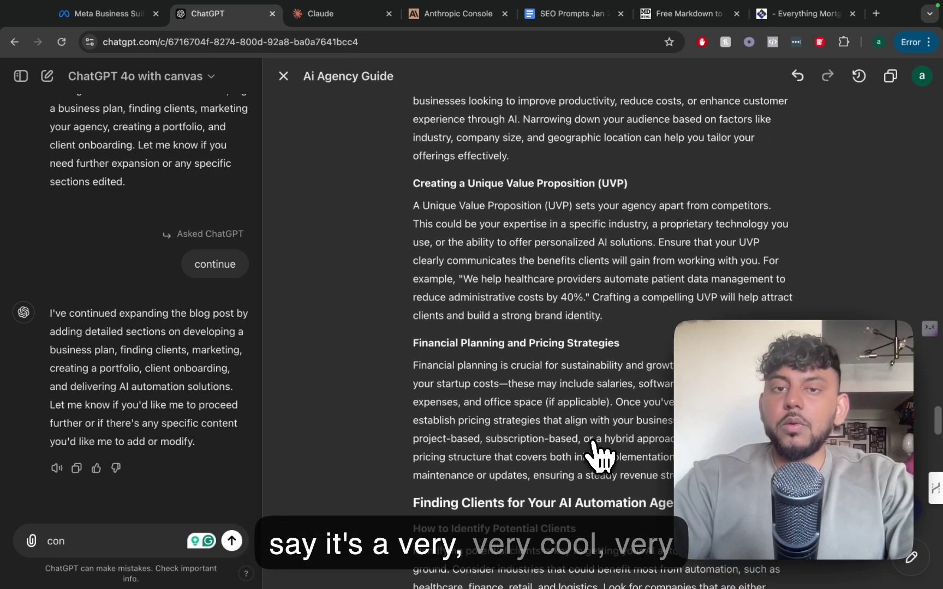
{"action": "scroll", "coordinate": [600, 457], "scroll_direction": "up", "scroll_amount": 20}
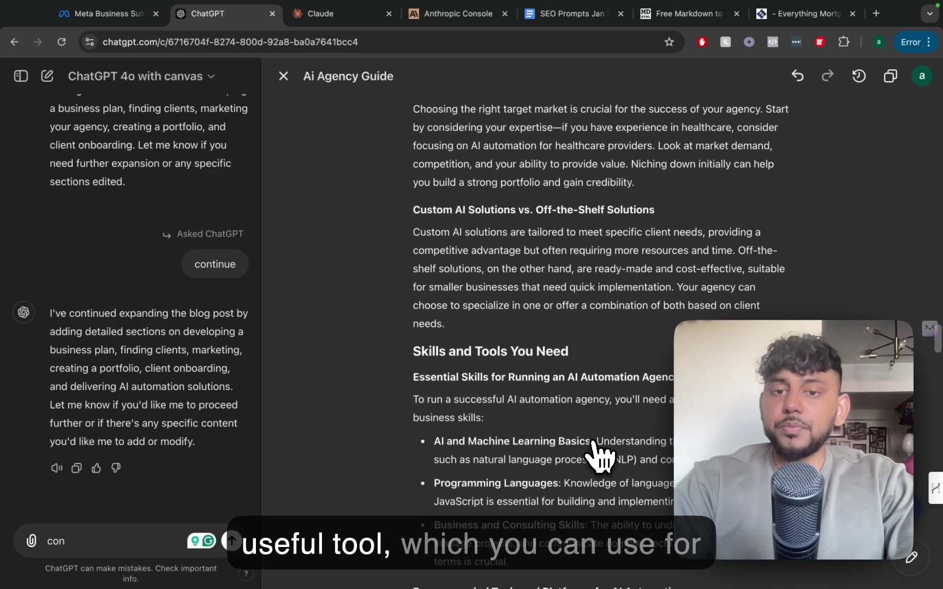
{"action": "scroll", "coordinate": [600, 457], "scroll_direction": "up", "scroll_amount": 15}
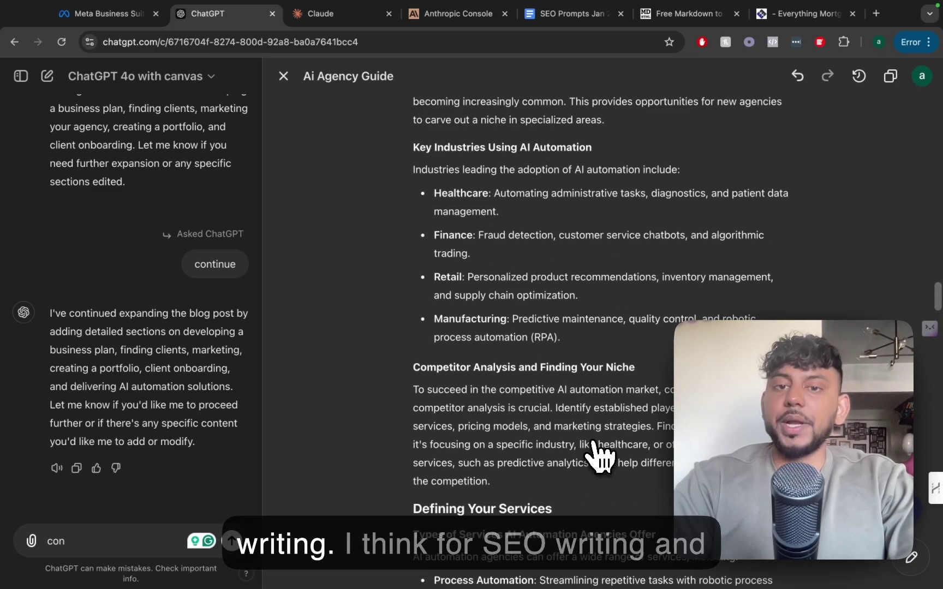
{"action": "scroll", "coordinate": [600, 457], "scroll_direction": "up", "scroll_amount": 15}
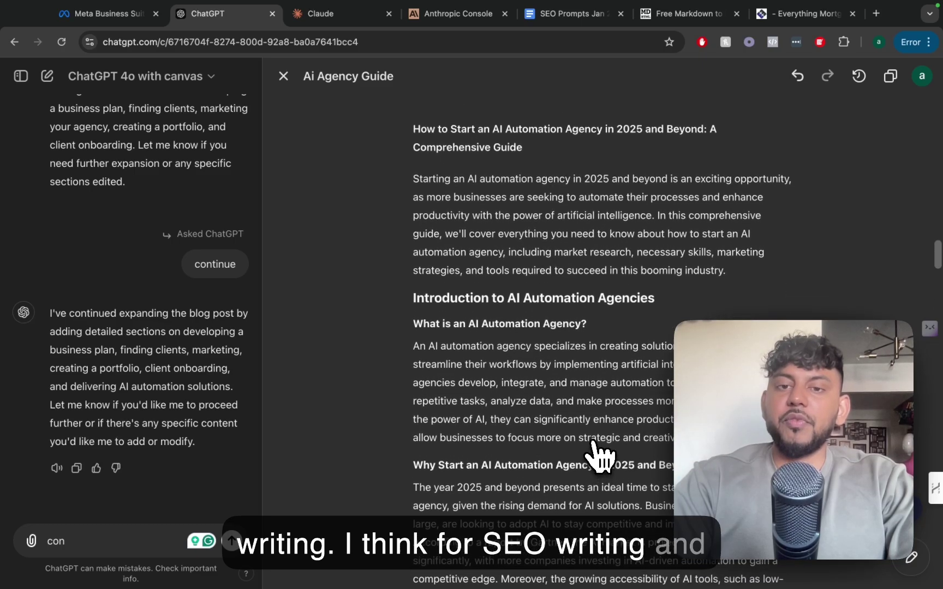
{"action": "scroll", "coordinate": [600, 457], "scroll_direction": "up", "scroll_amount": 6}
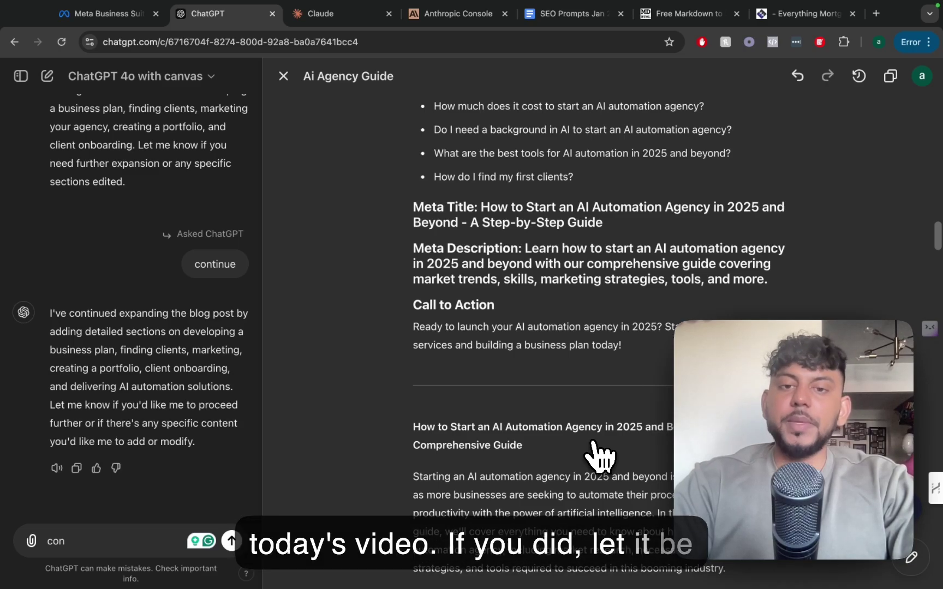
{"action": "scroll", "coordinate": [600, 456], "scroll_direction": "up", "scroll_amount": 15}
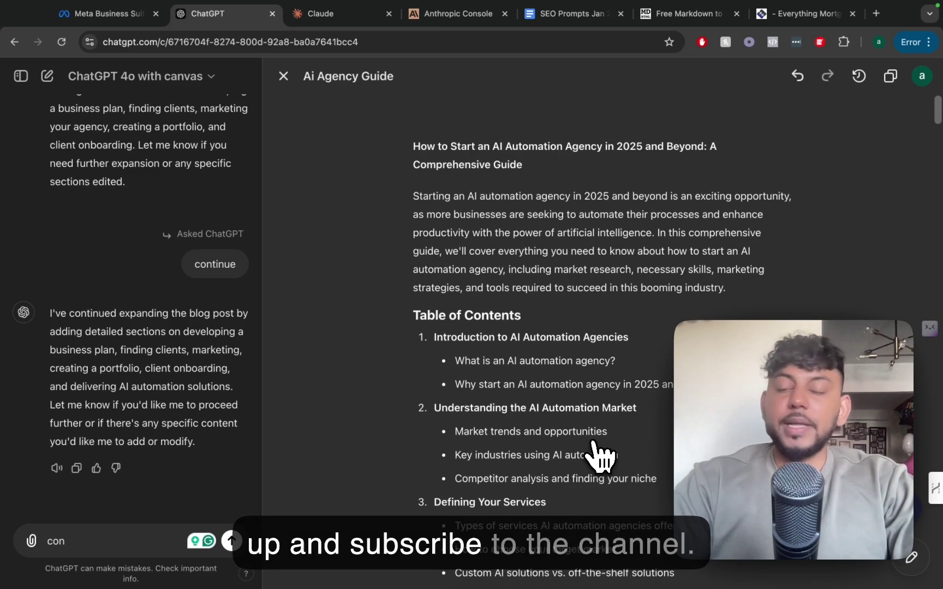